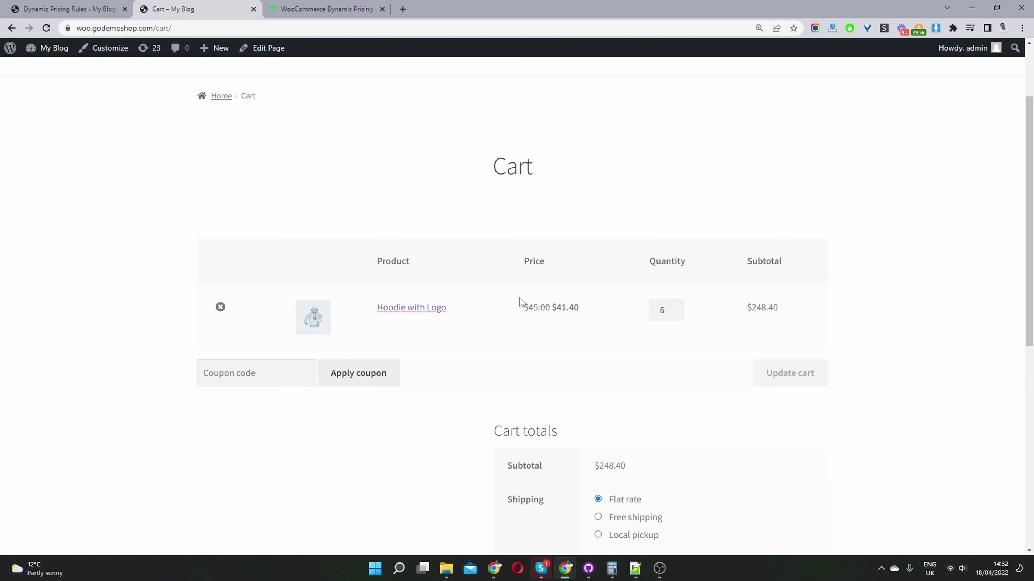
# Step: Examine the cart totals, comparing the subtotal with the handling fee added beneath the shipping options
pyautogui.scroll(-3, 519, 298)
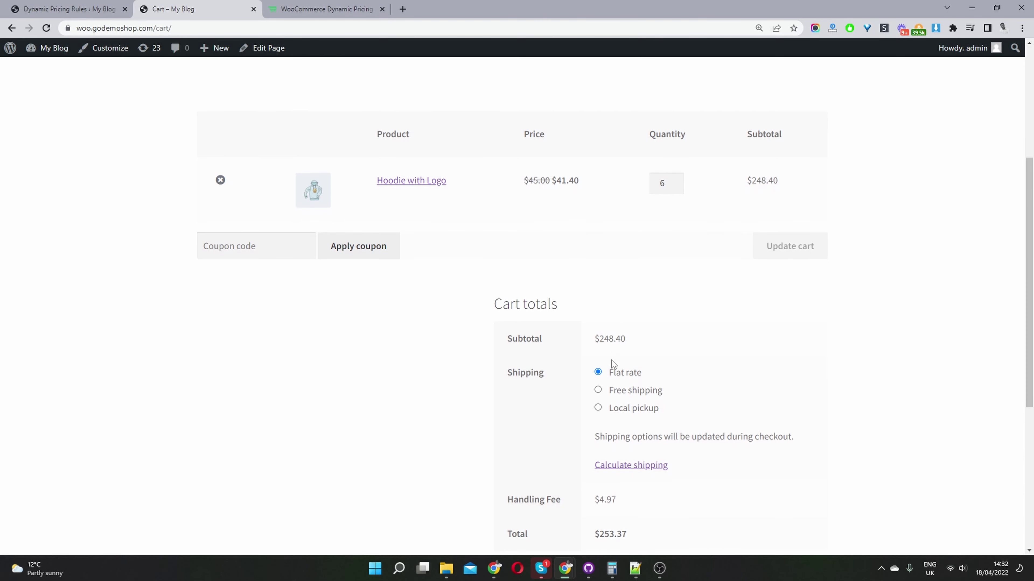
pyautogui.scroll(-1, 611, 361)
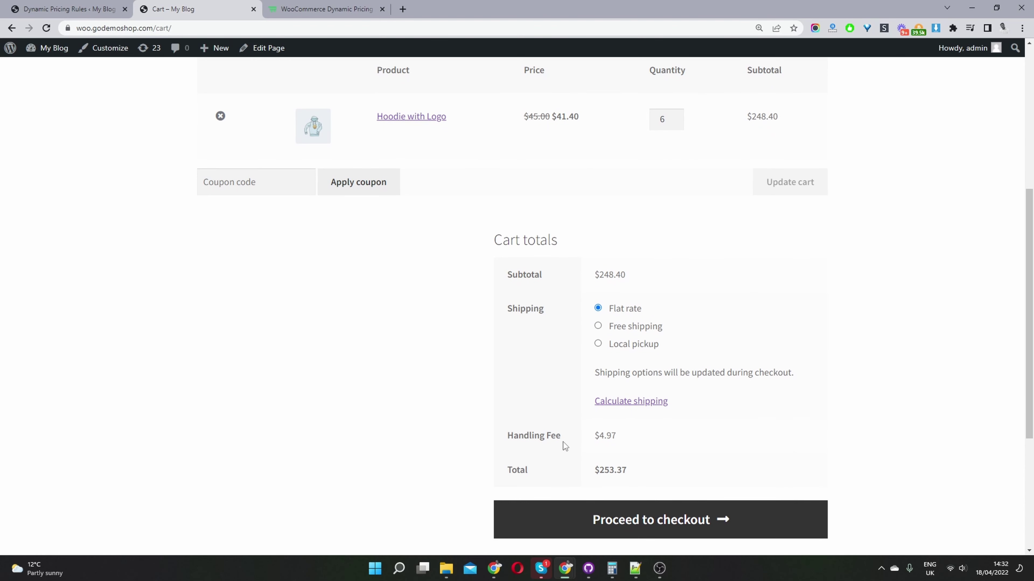
pyautogui.moveTo(562, 441); pyautogui.dragTo(507, 434)
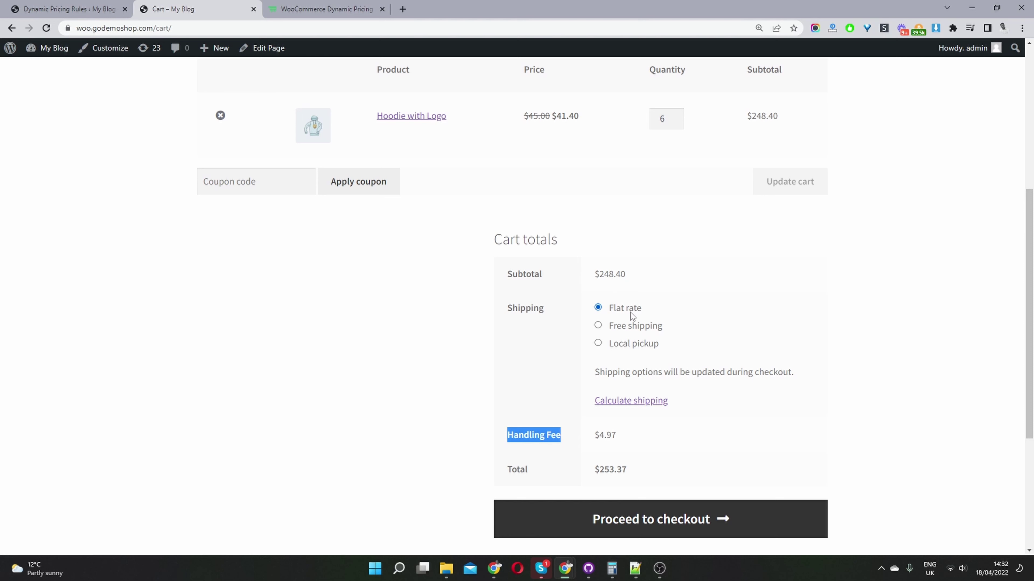
pyautogui.click(641, 284)
pyautogui.moveTo(641, 284); pyautogui.dragTo(576, 269)
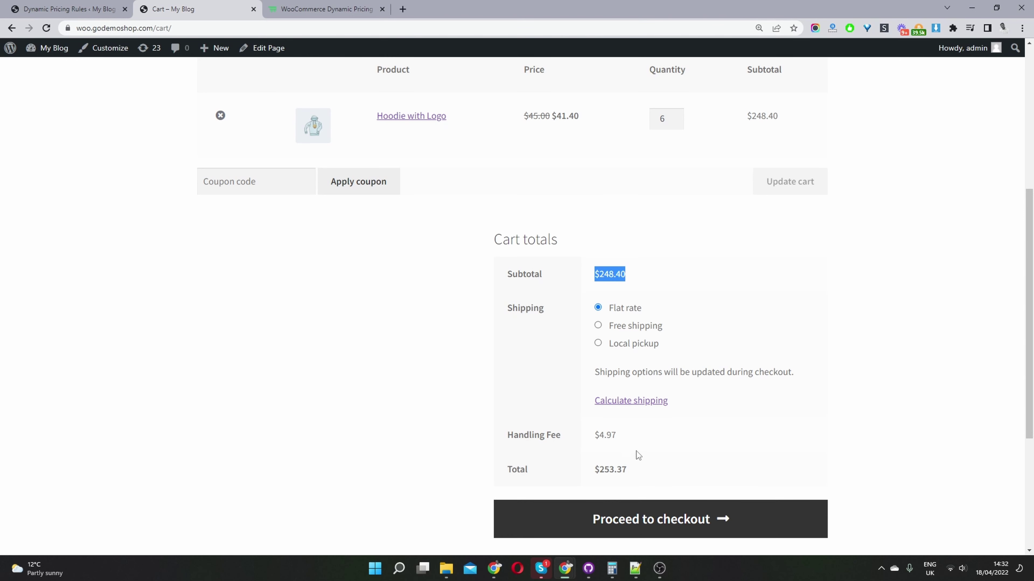
pyautogui.moveTo(634, 441); pyautogui.dragTo(570, 428)
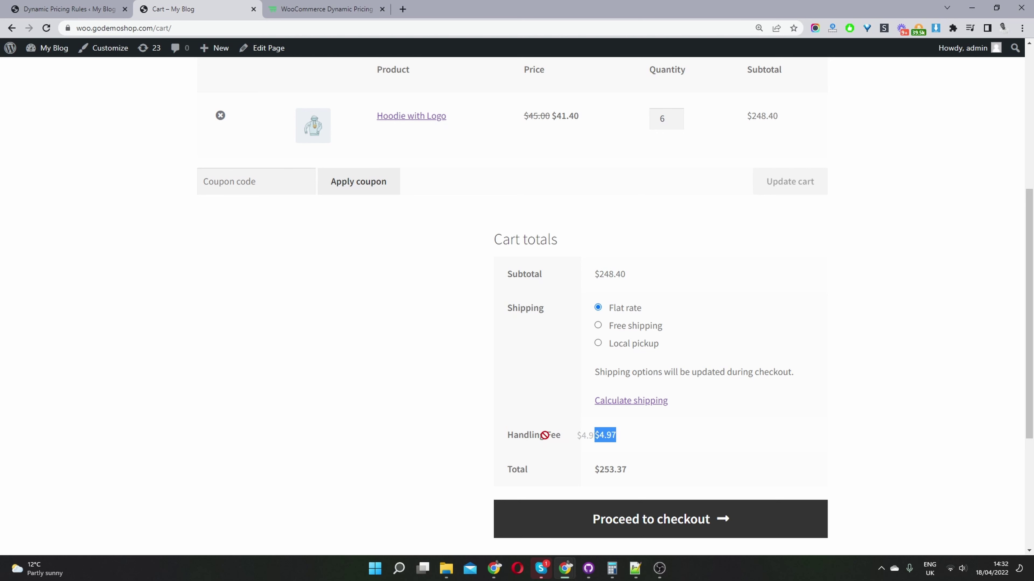
pyautogui.moveTo(505, 435); pyautogui.dragTo(574, 436)
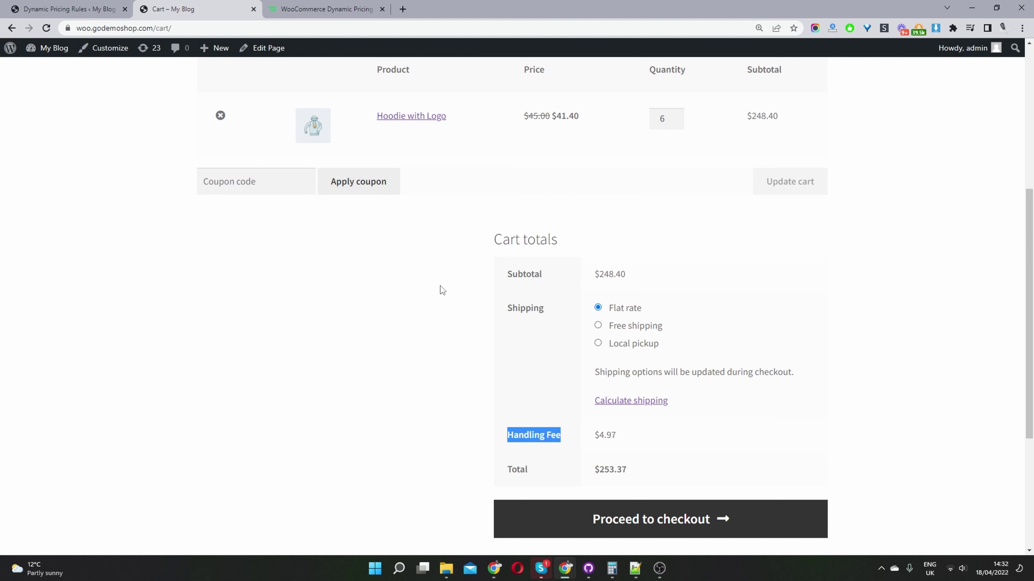
# Step: View the Dynamic Pricing & Discount Rules product page and review the existing rule set in the Checkout fees settings
pyautogui.click(321, 9)
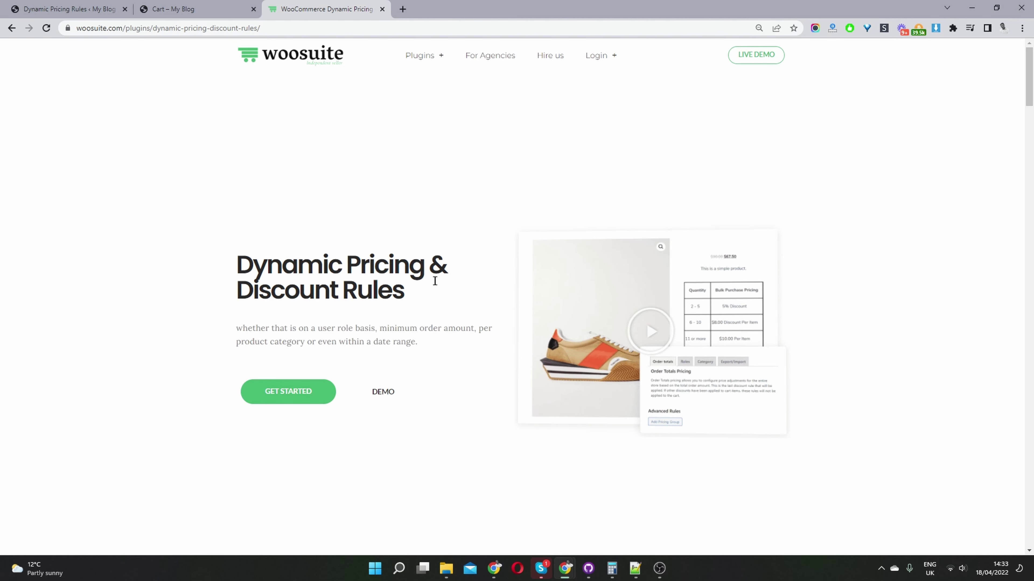
pyautogui.click(92, 10)
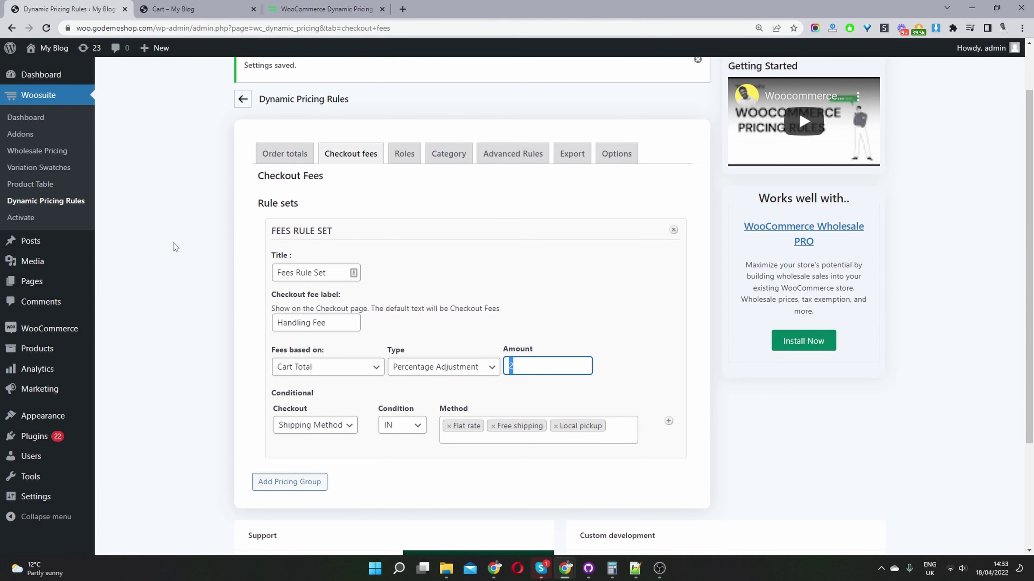
pyautogui.moveTo(51, 437)
pyautogui.scroll(2, 46, 120)
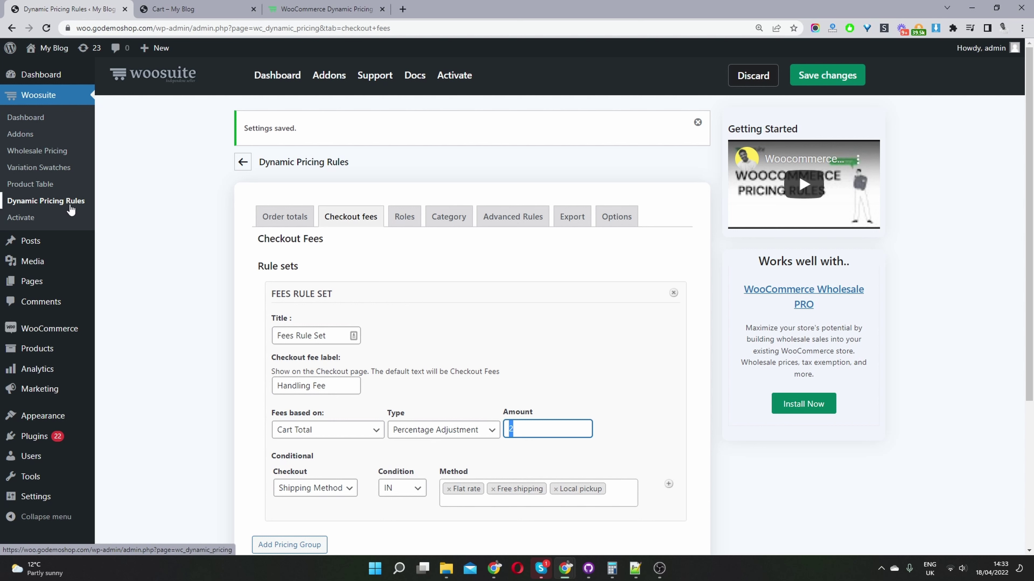
pyautogui.scroll(-1, 509, 277)
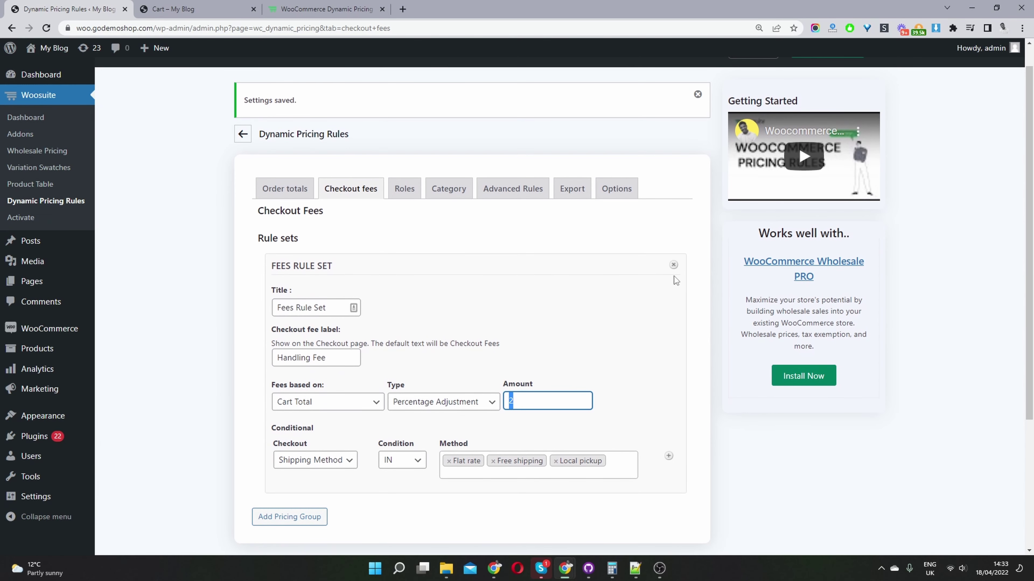
pyautogui.click(702, 239)
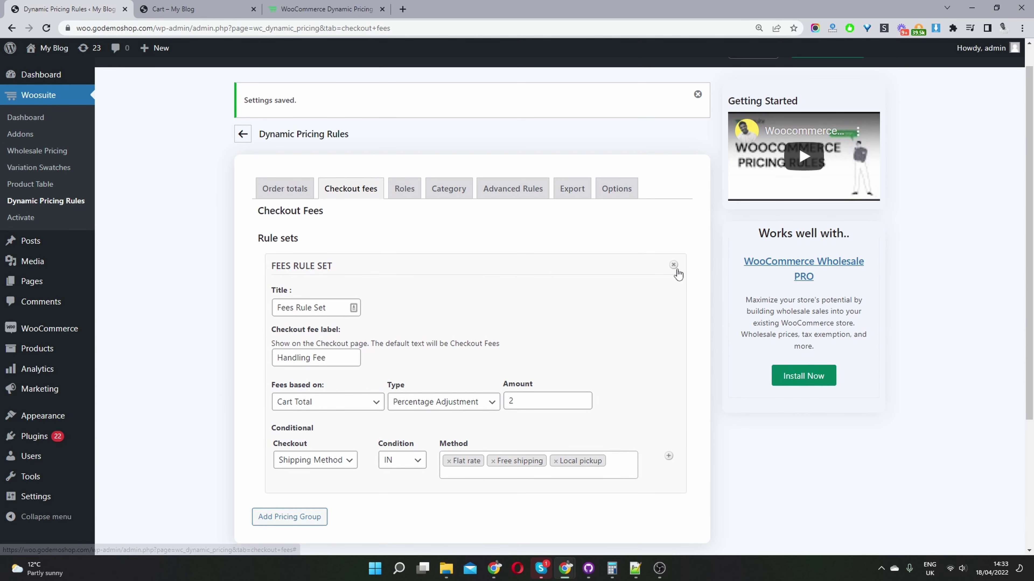
# Step: Delete the existing fees rule set and add a new pricing group to the checkout fees
pyautogui.click(675, 269)
pyautogui.click(572, 94)
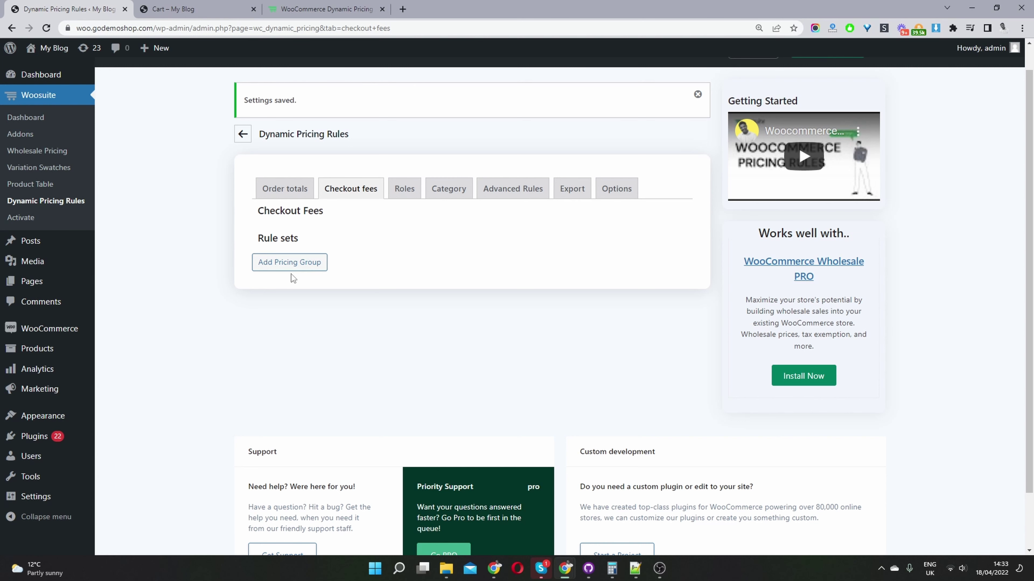
pyautogui.click(302, 268)
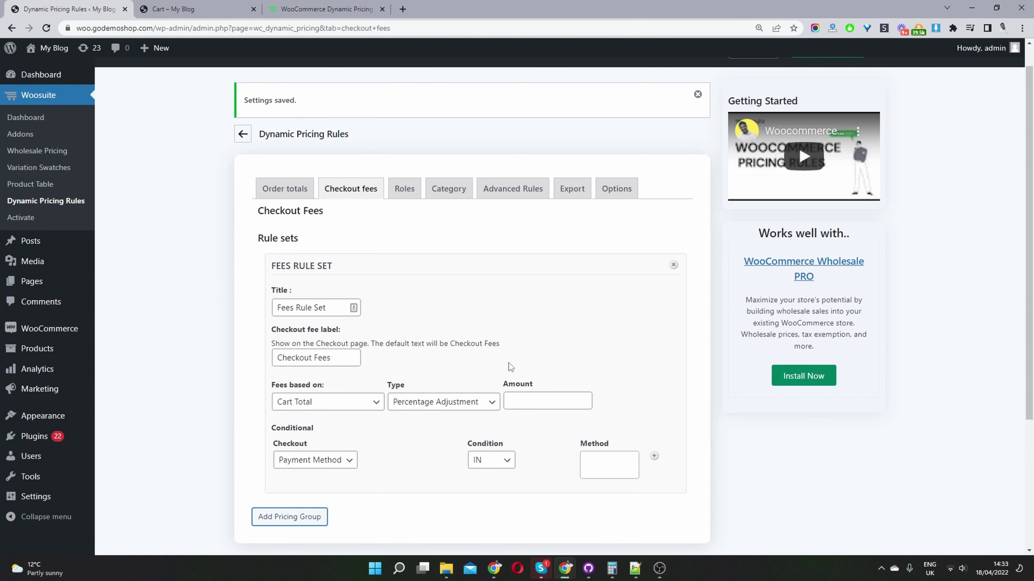
# Step: Set the new rule set's checkout fee label to "Handling Fee"
pyautogui.scroll(-4, 530, 348)
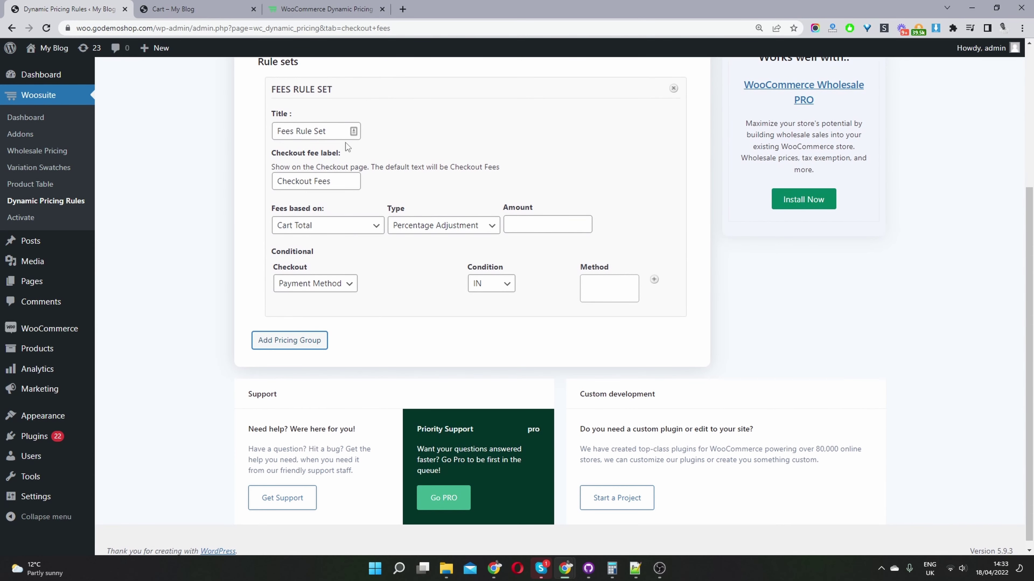
pyautogui.moveTo(327, 131); pyautogui.dragTo(269, 129)
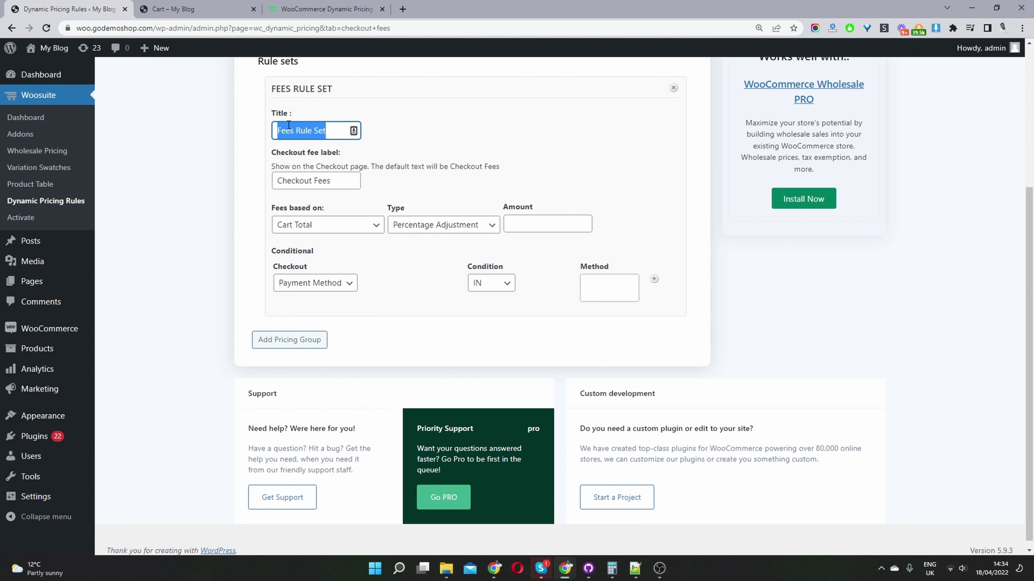
pyautogui.click(305, 131)
pyautogui.moveTo(277, 131); pyautogui.dragTo(324, 130)
pyautogui.moveTo(339, 182); pyautogui.dragTo(195, 173)
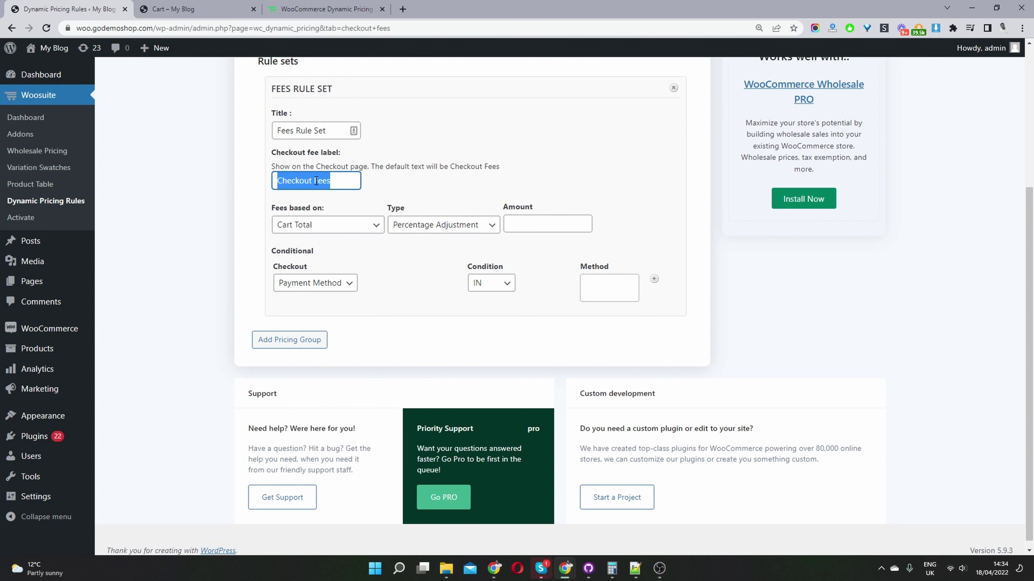
pyautogui.scroll(1, 317, 181)
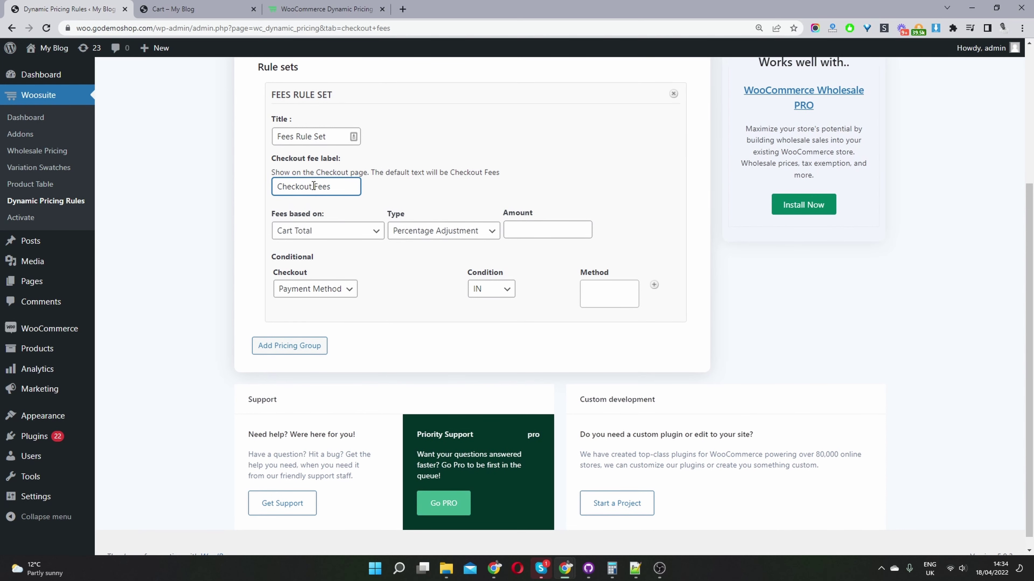
pyautogui.moveTo(312, 188); pyautogui.dragTo(276, 190)
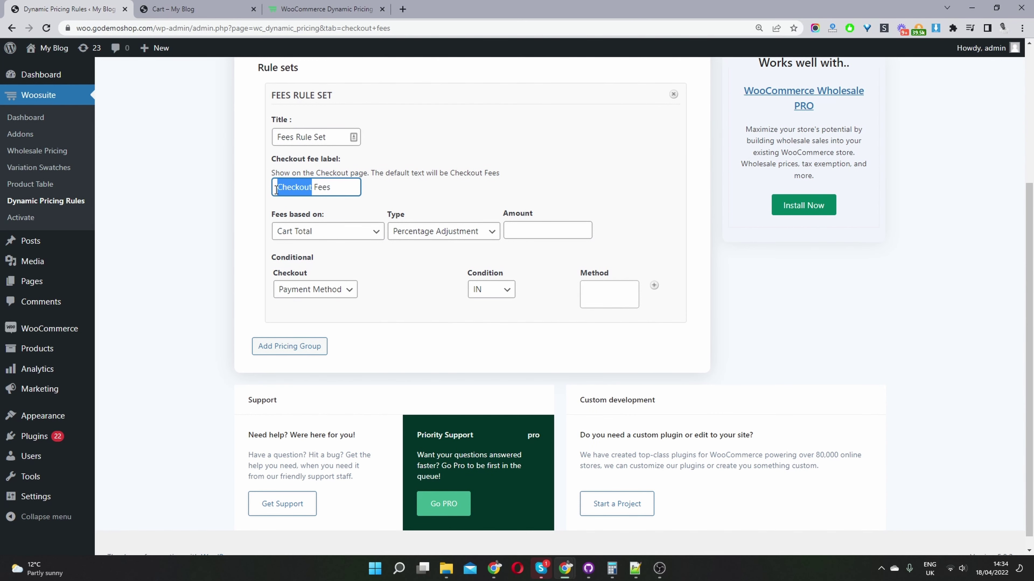
pyautogui.write('Han')
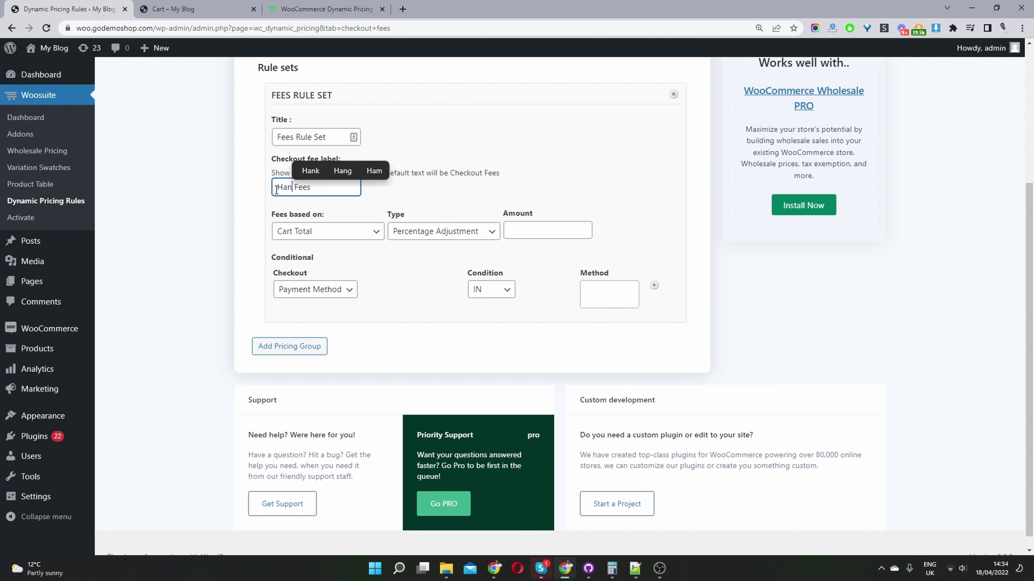
pyautogui.write('dling')
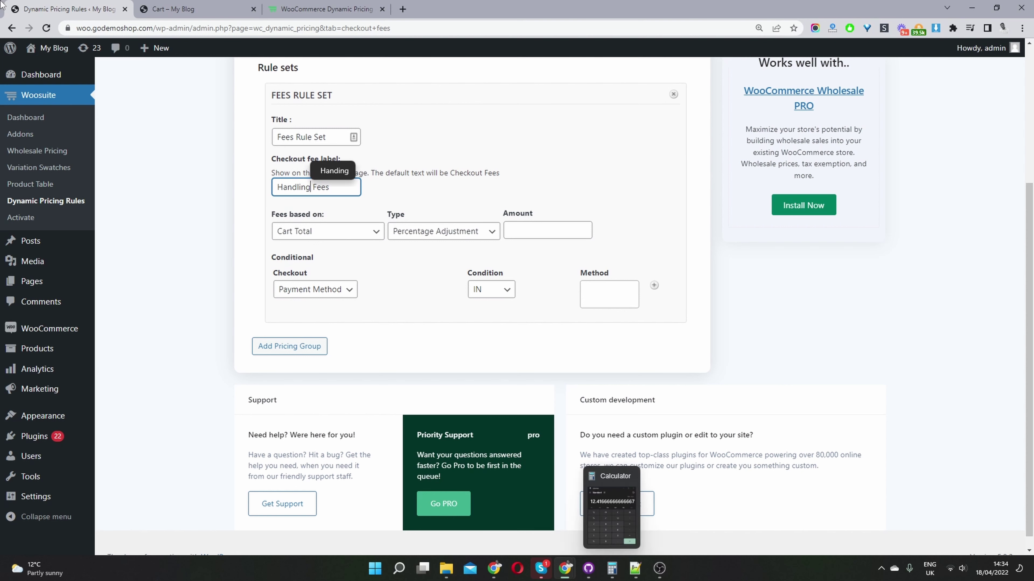
pyautogui.click(335, 193)
pyautogui.press('BackSpace')
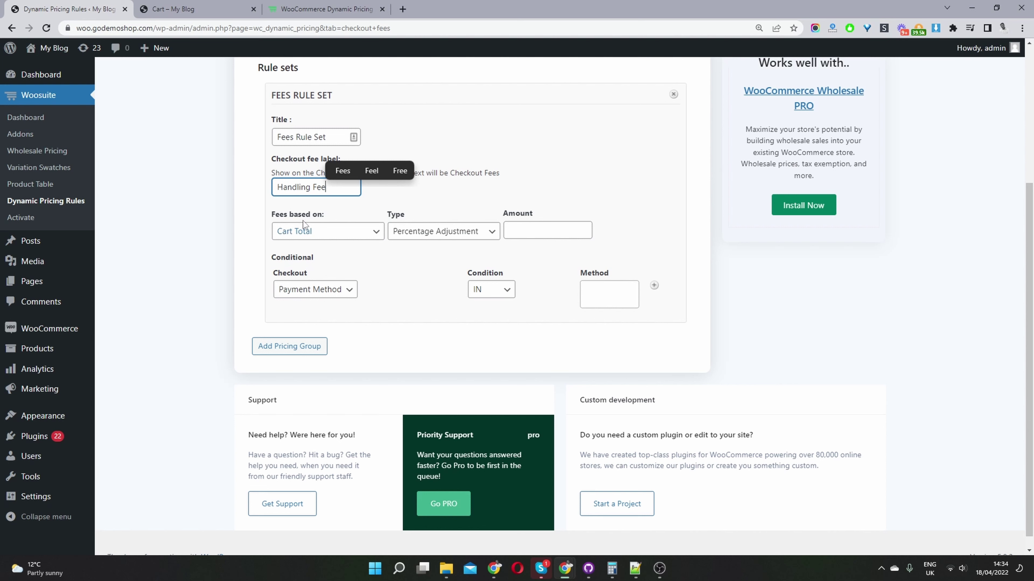
# Step: Base the handling fee on Cart Total
pyautogui.click(306, 231)
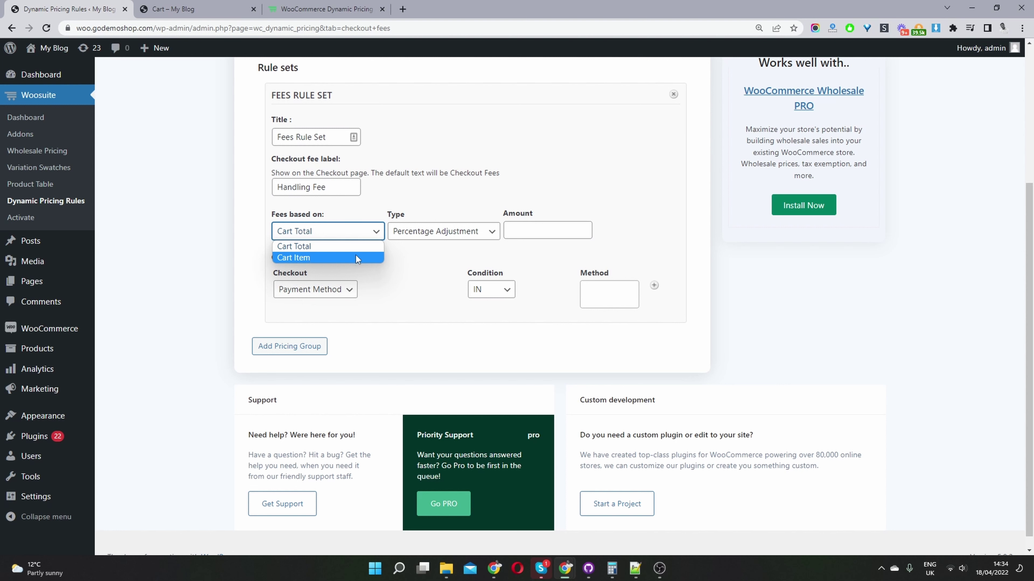
pyautogui.click(353, 247)
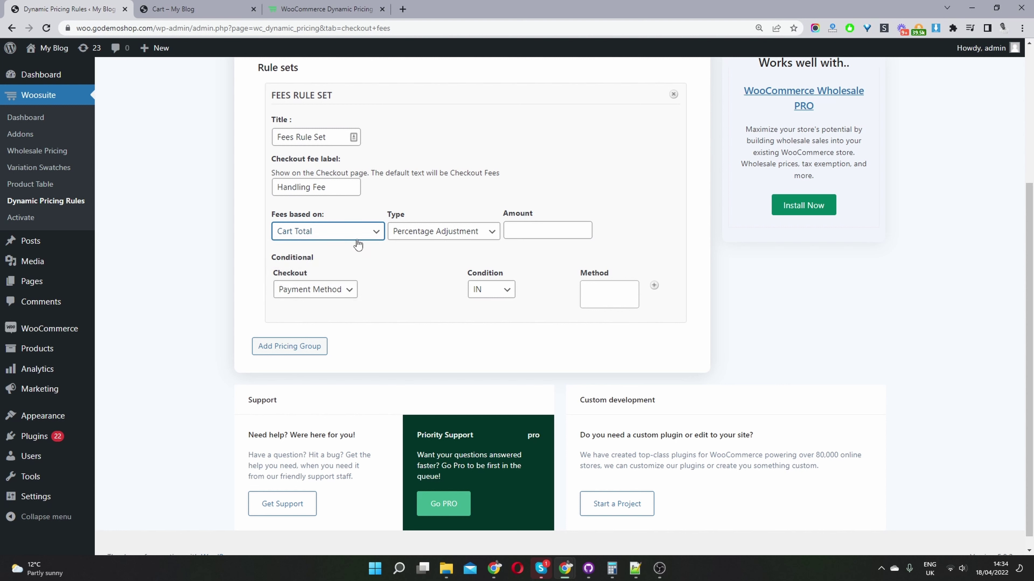
# Step: Try Fixed Adjustment as the type for the handling fee
pyautogui.click(402, 236)
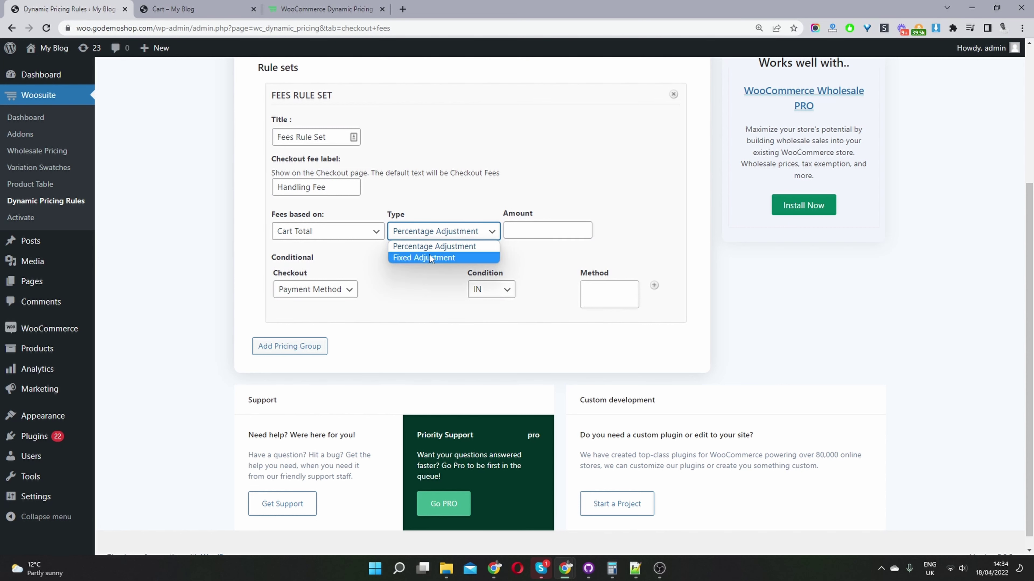
pyautogui.click(456, 258)
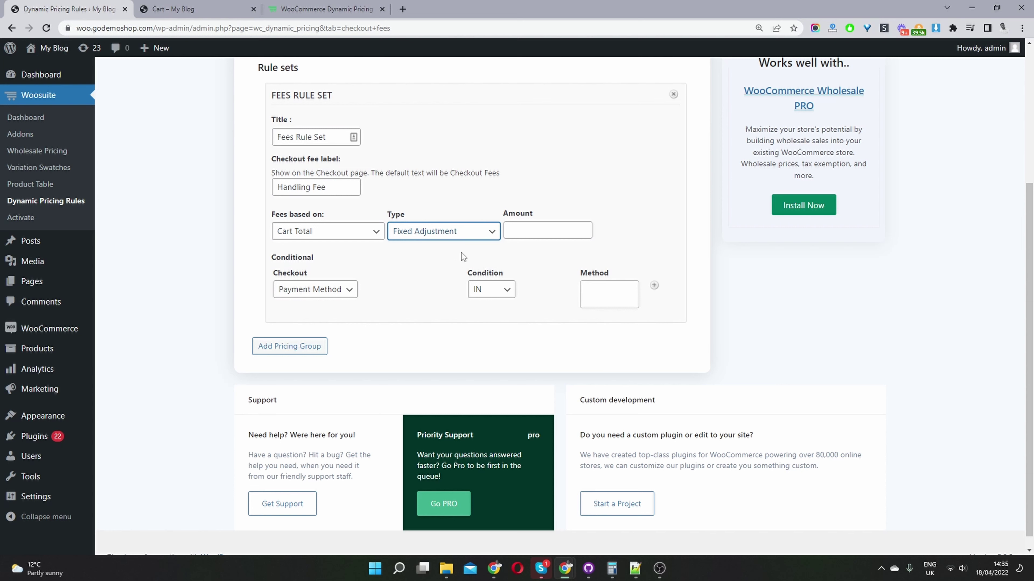
pyautogui.click(509, 231)
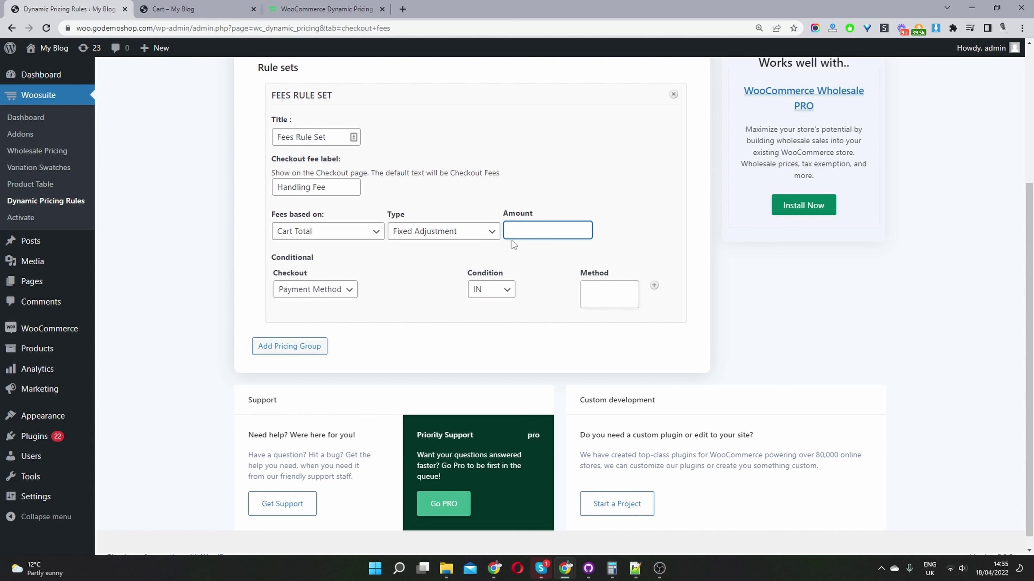
# Step: Set the handling fee's type to Percentage Adjustment with an amount of 2
pyautogui.click(493, 232)
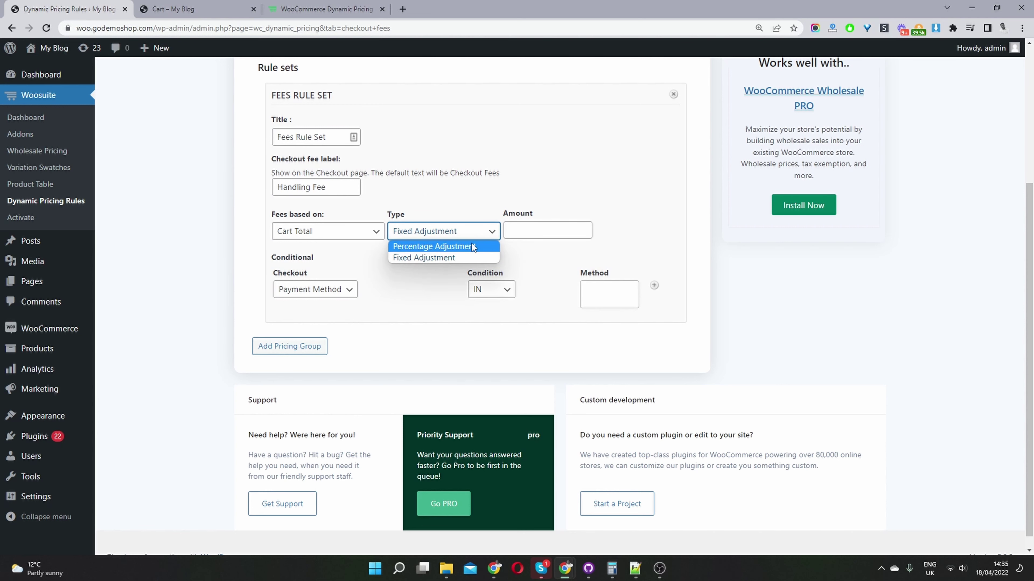
pyautogui.click(472, 246)
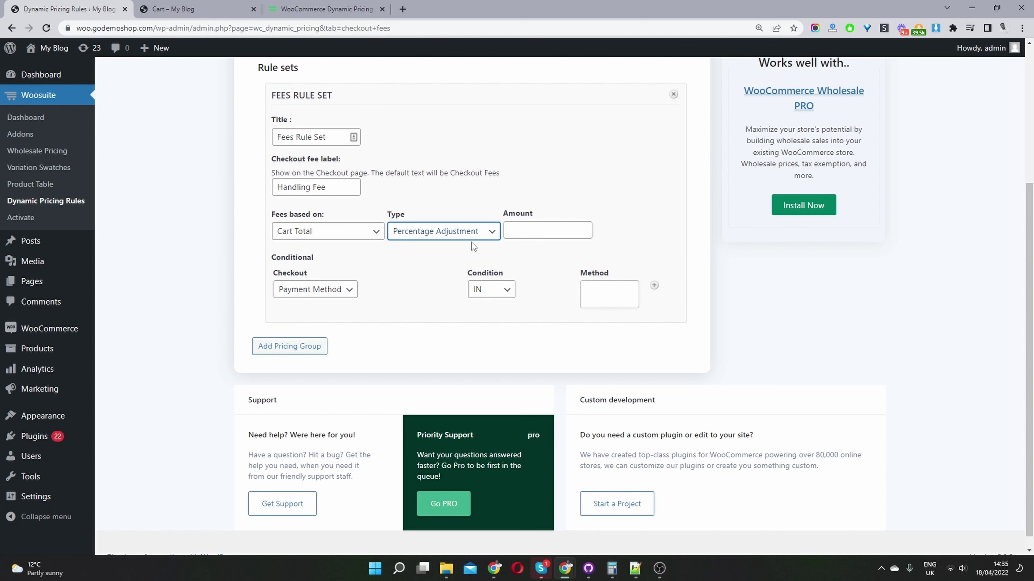
pyautogui.click(534, 228)
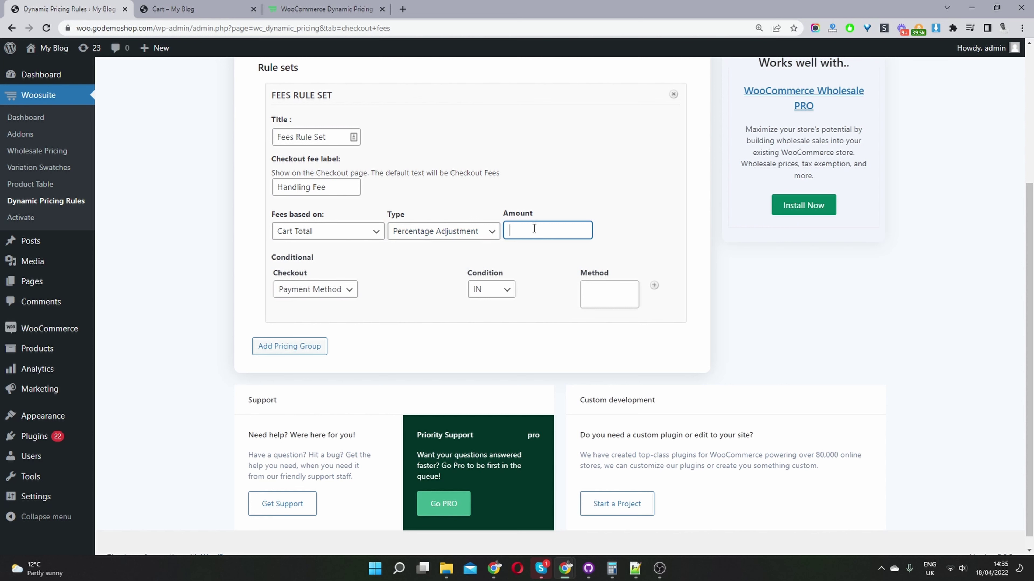
pyautogui.write('2')
# Step: Make the handling fee conditional on the Shipping Method with the IN condition
pyautogui.click(336, 299)
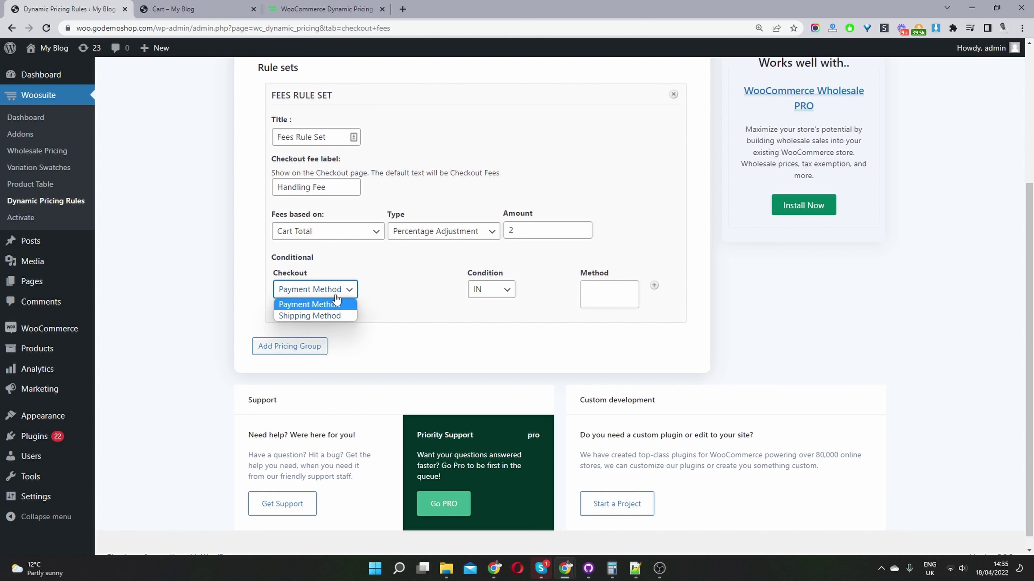
pyautogui.click(337, 317)
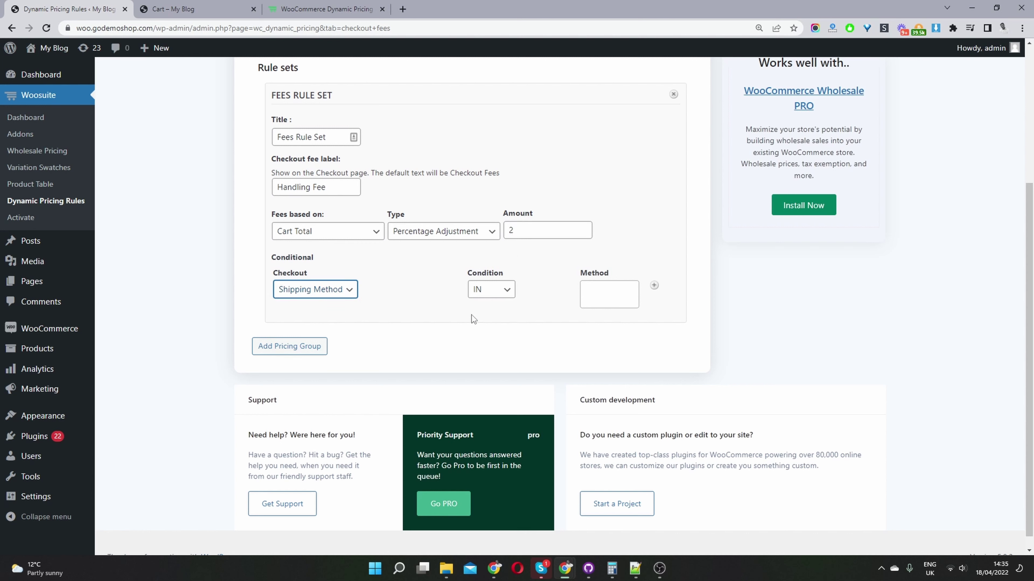
pyautogui.click(486, 293)
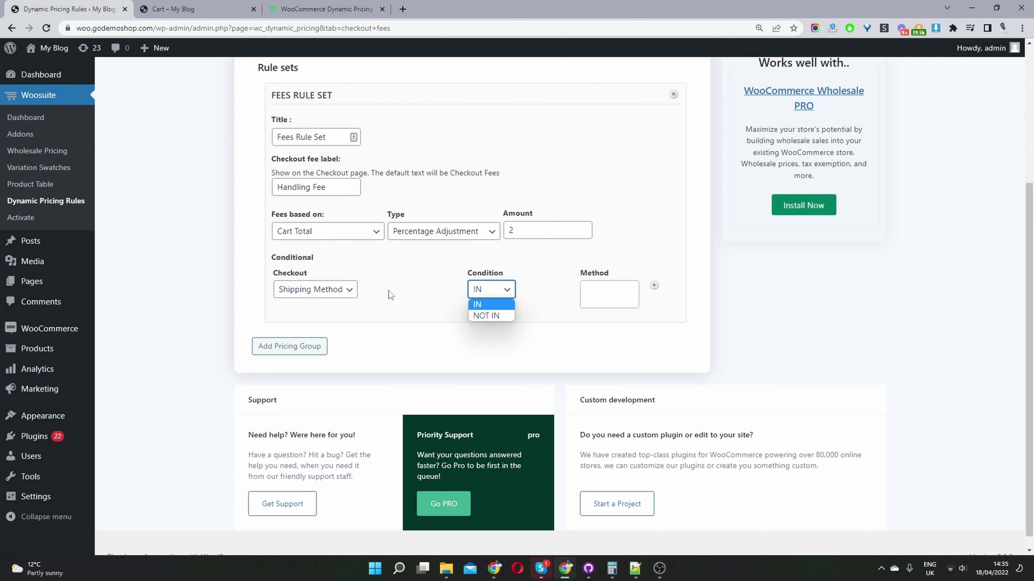
pyautogui.click(492, 306)
# Step: Add Flat rate, Free shipping and Local pickup as the condition's shipping methods and save the changes
pyautogui.click(609, 294)
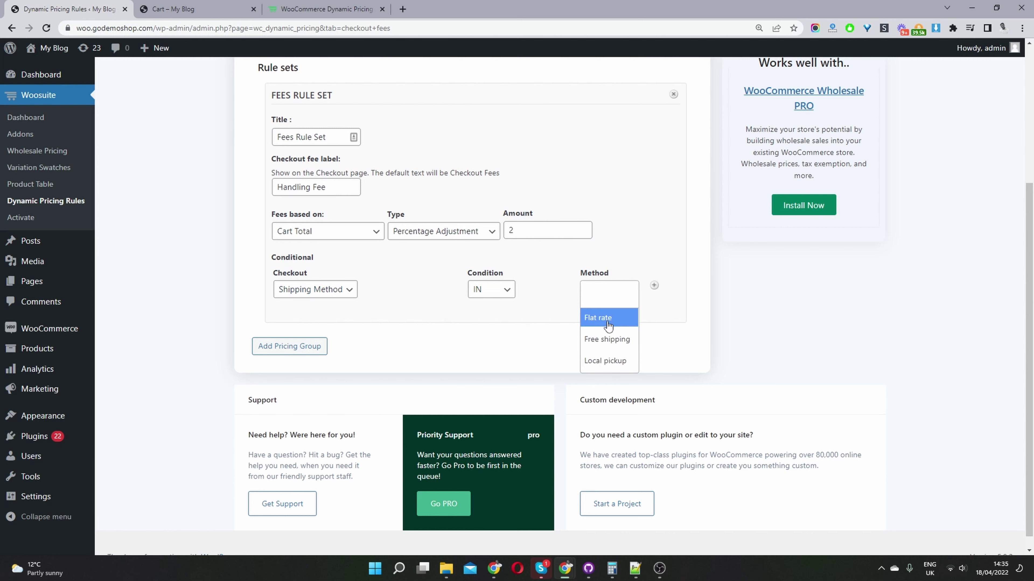
pyautogui.click(610, 320)
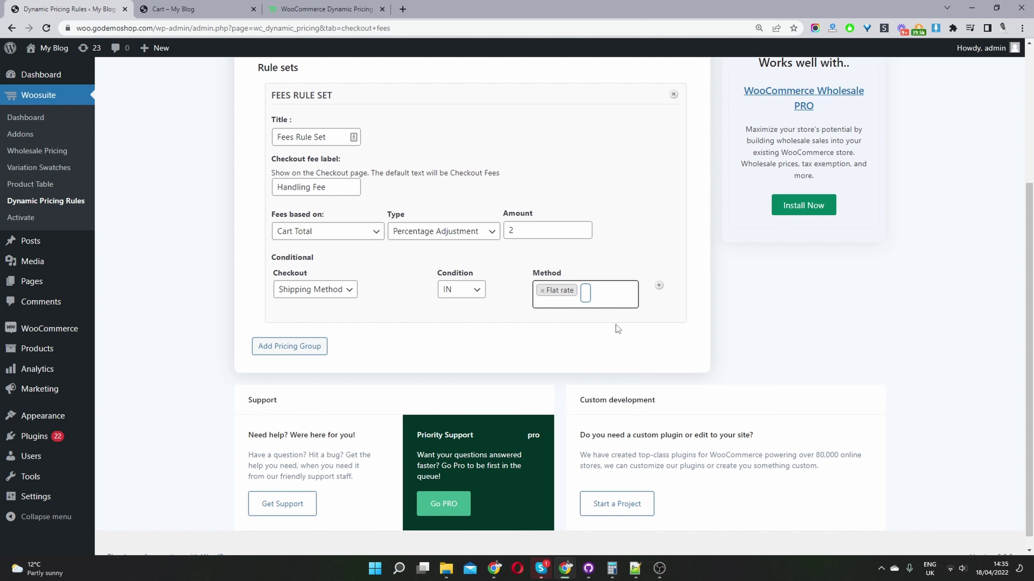
pyautogui.click(605, 294)
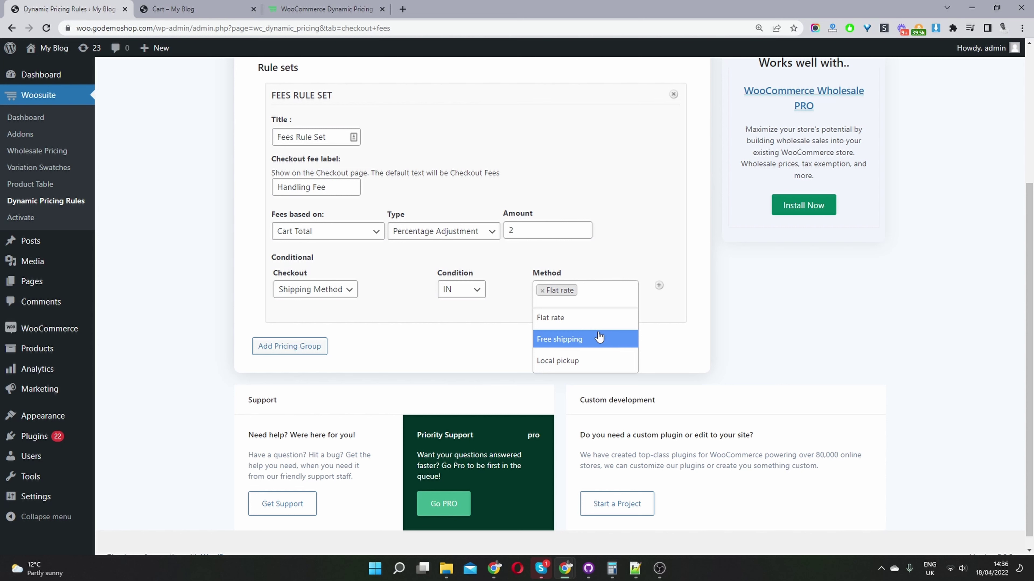
pyautogui.click(580, 346)
pyautogui.click(607, 294)
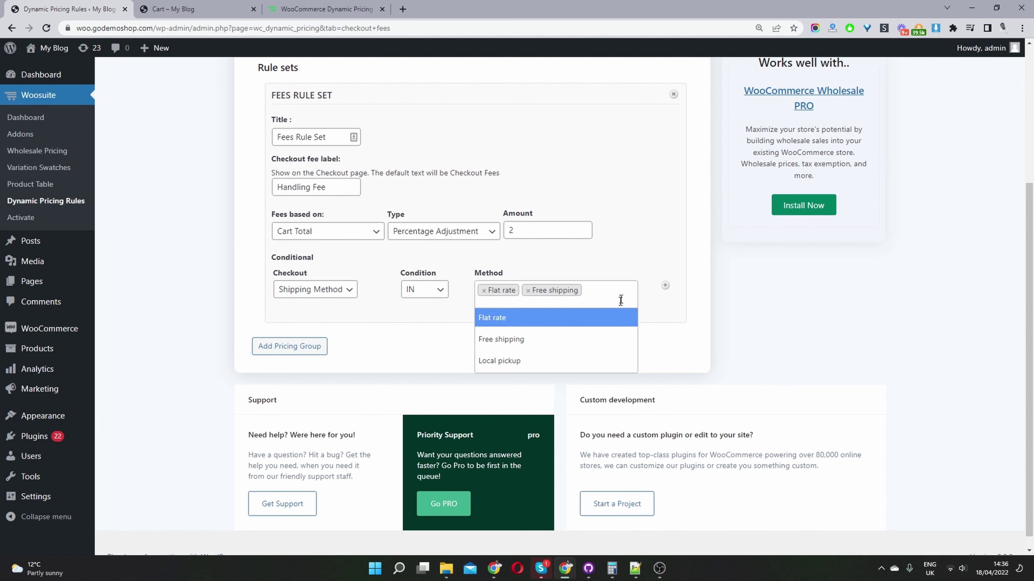
pyautogui.click(574, 362)
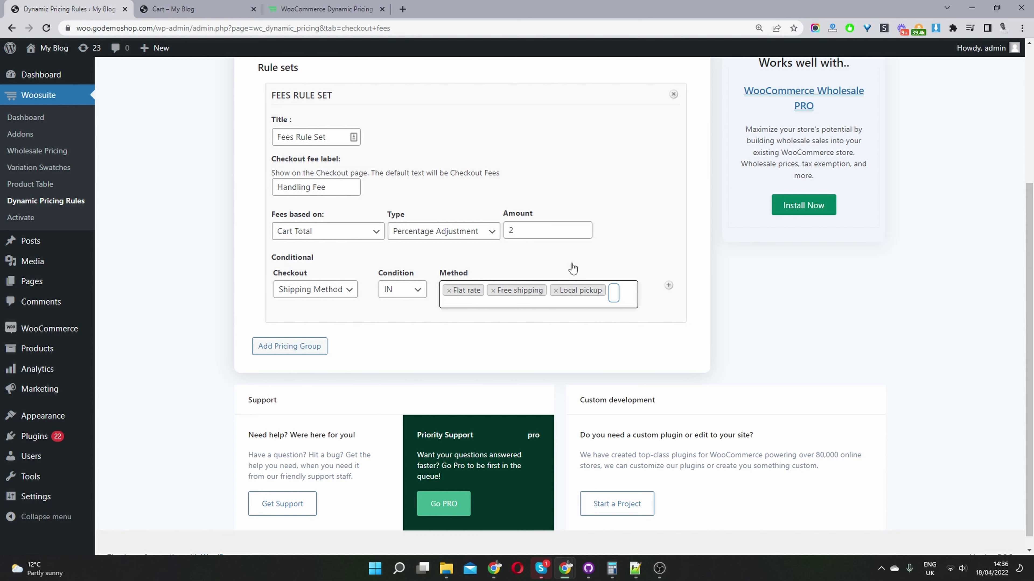
pyautogui.scroll(5, 672, 303)
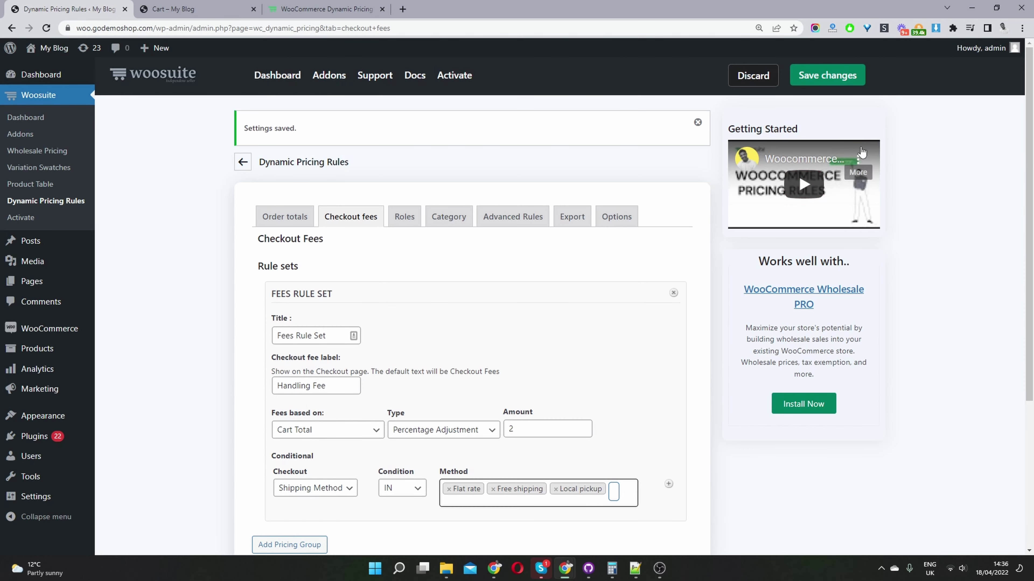
pyautogui.click(841, 82)
# Step: Add a second fees rule set below the handling fee rule and remove it again
pyautogui.scroll(-5, 655, 253)
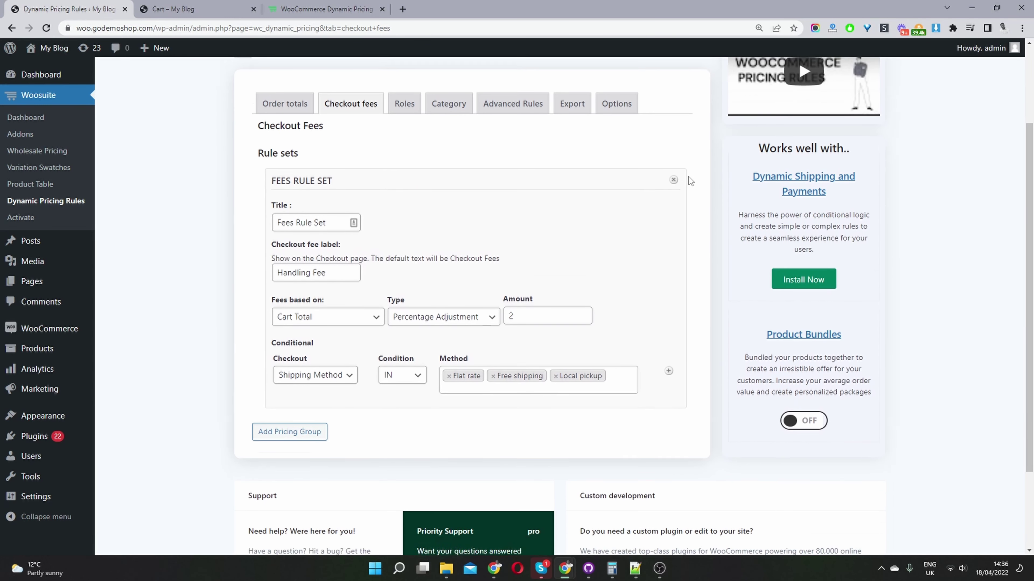
pyautogui.scroll(-1, 615, 187)
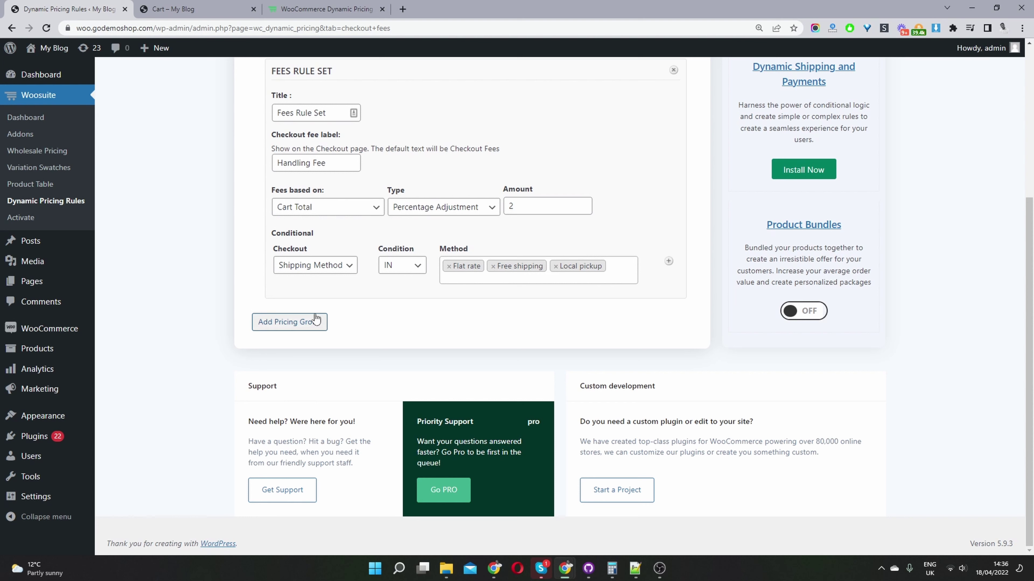
pyautogui.click(299, 324)
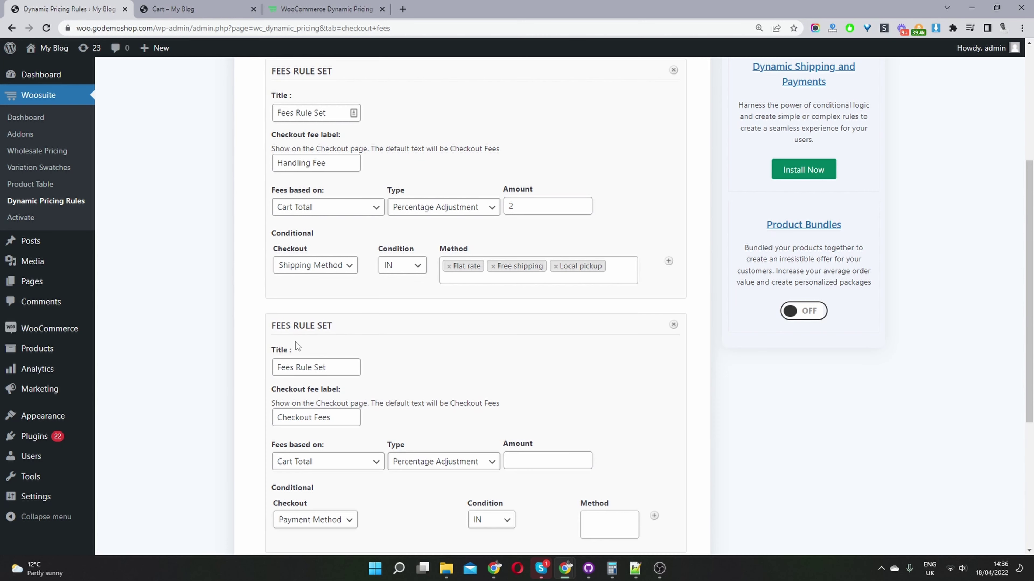
pyautogui.scroll(-4, 492, 362)
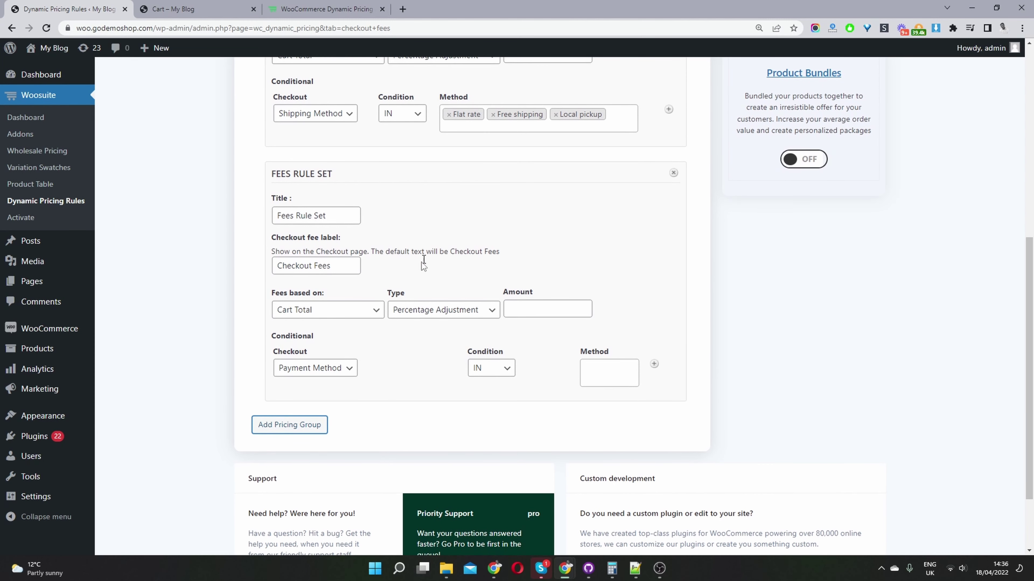
pyautogui.click(673, 173)
pyautogui.click(568, 90)
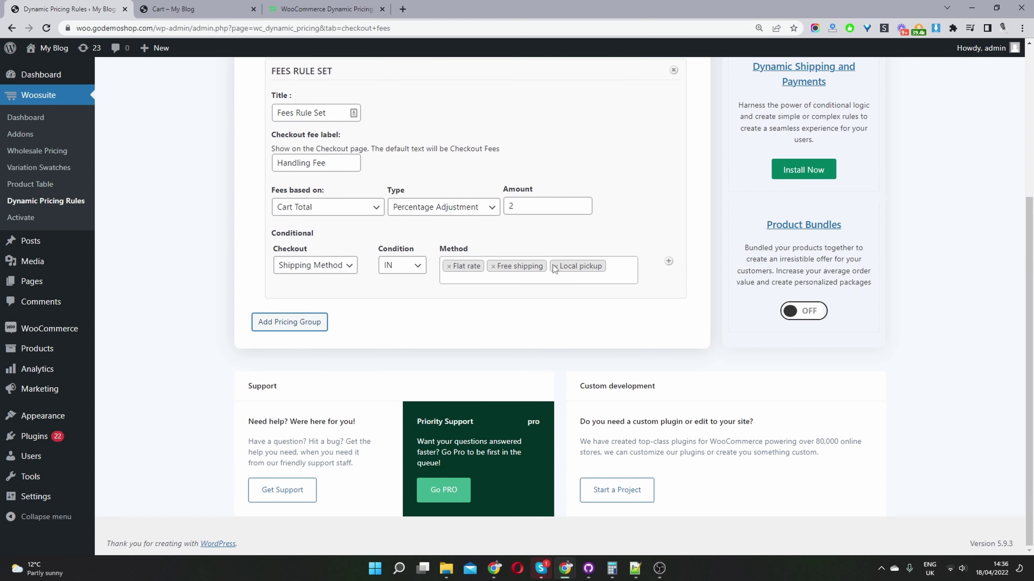
# Step: Reload the store's Cart page and check the handling fee in the cart totals
pyautogui.hotkey('ctrl', 'Tab')
pyautogui.scroll(7, 661, 277)
pyautogui.scroll(-4, 667, 270)
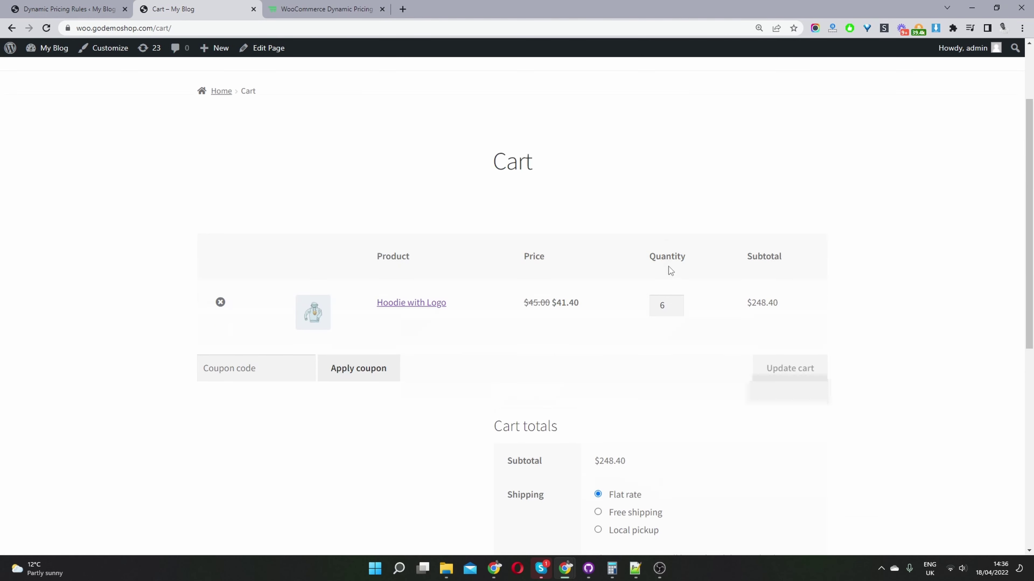
pyautogui.scroll(4, 537, 264)
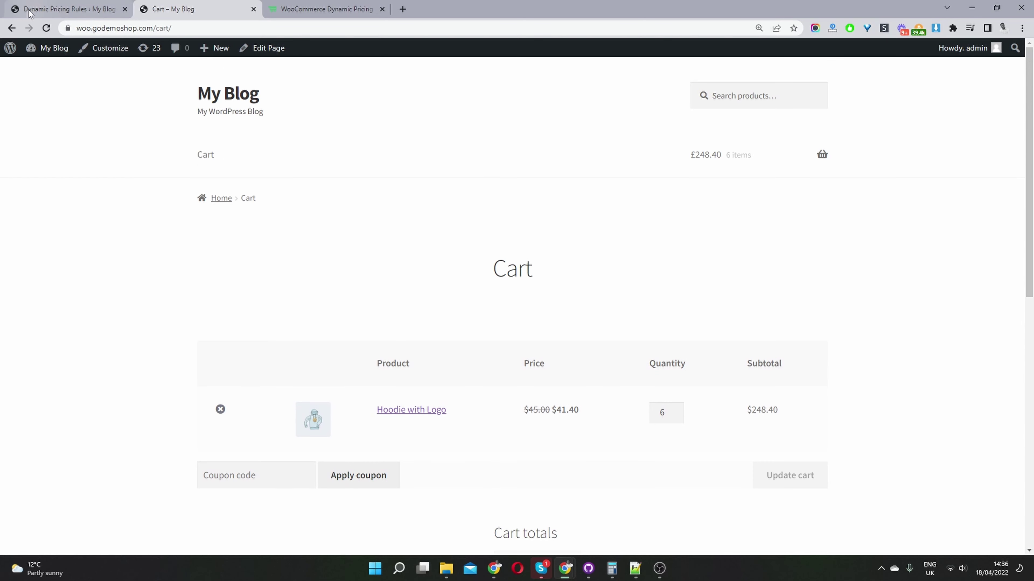
pyautogui.click(47, 29)
pyautogui.scroll(-9, 327, 124)
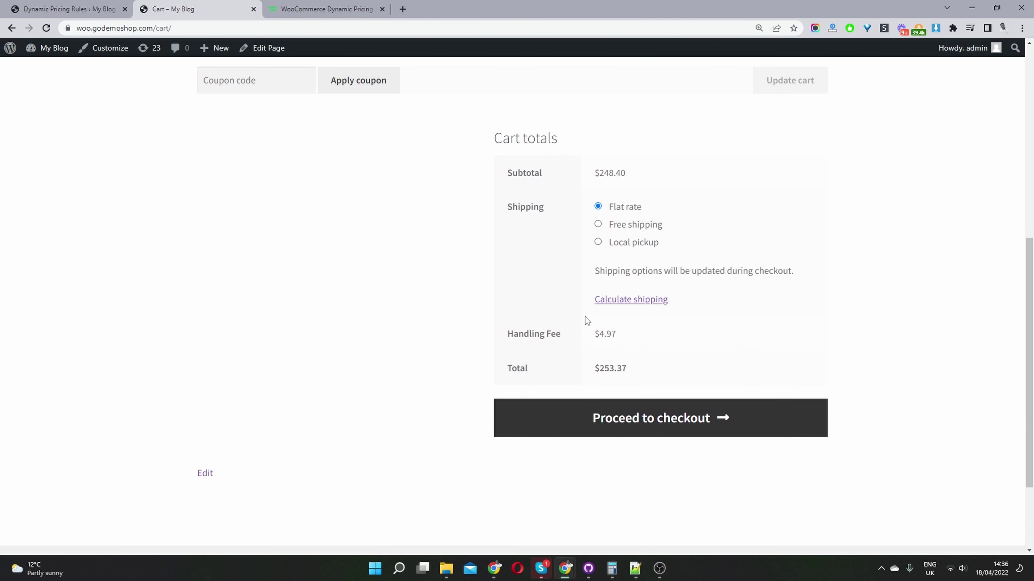
# Step: Return to the Dynamic Pricing Rules page and set the handling fee's percentage amount to 5
pyautogui.click(65, 8)
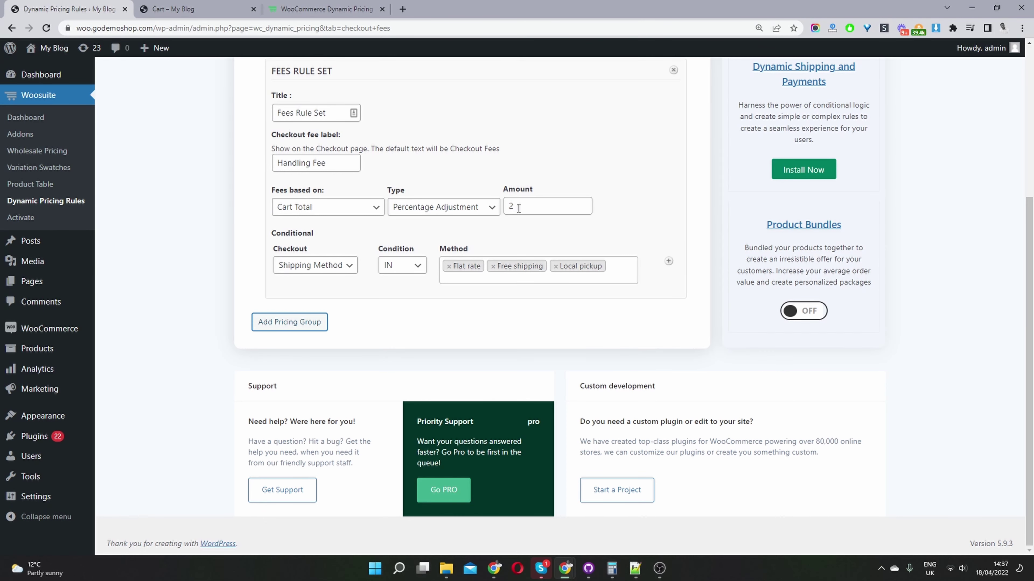
pyautogui.moveTo(518, 207); pyautogui.dragTo(487, 201)
pyautogui.write('5')
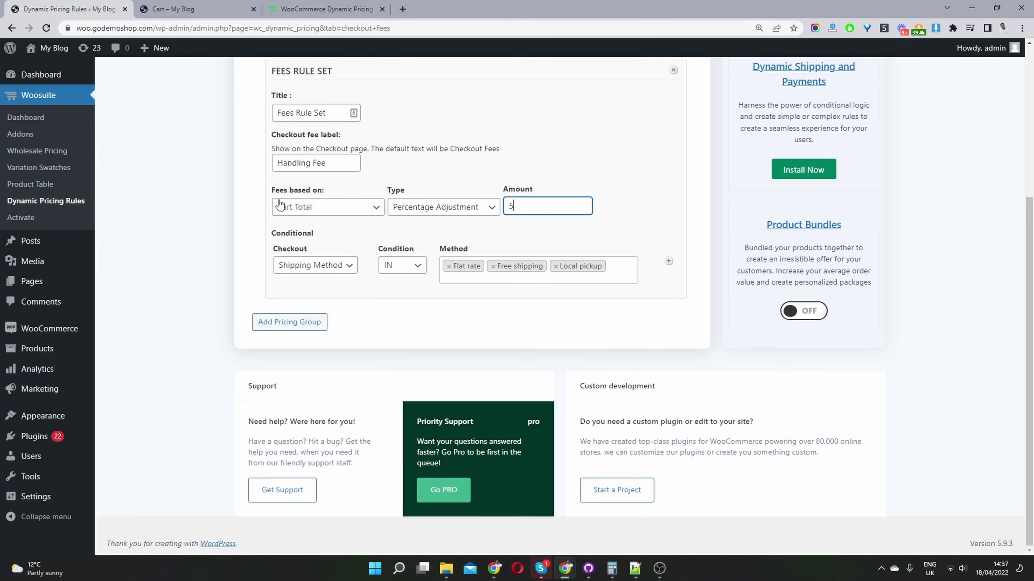
# Step: Change the checkout fee label to Test Handling Fee and save the changes
pyautogui.click(278, 163)
pyautogui.write('Text')
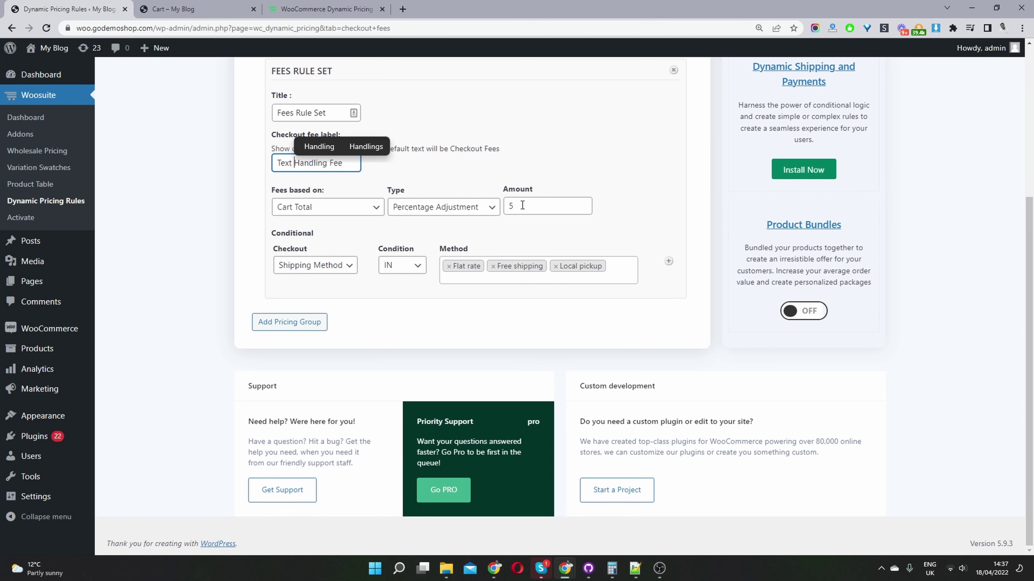
pyautogui.press('BackSpace')
pyautogui.press('BackSpace')
pyautogui.press('BackSpace')
pyautogui.press('BackSpace')
pyautogui.write('est')
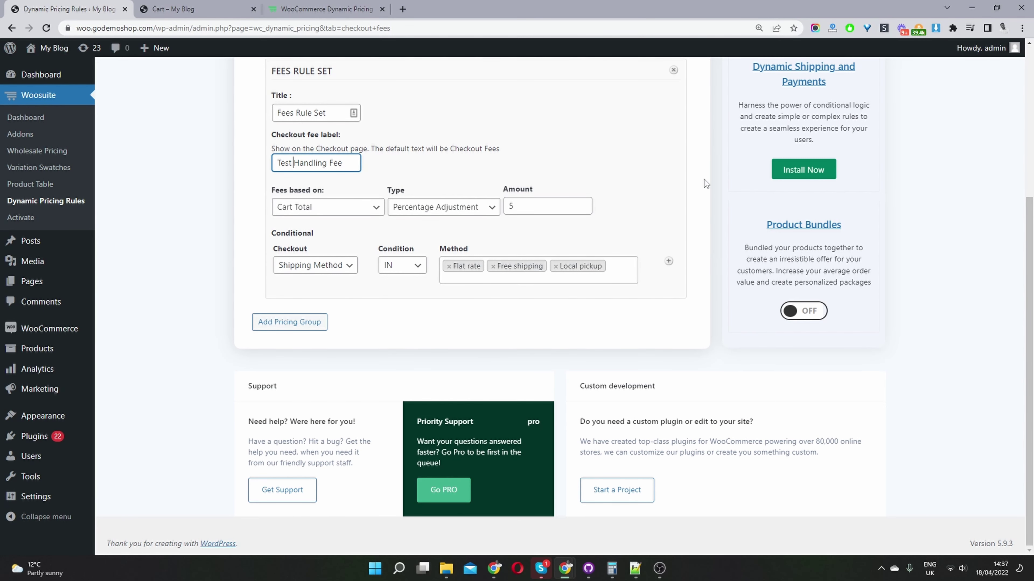
pyautogui.scroll(5, 765, 146)
pyautogui.click(853, 81)
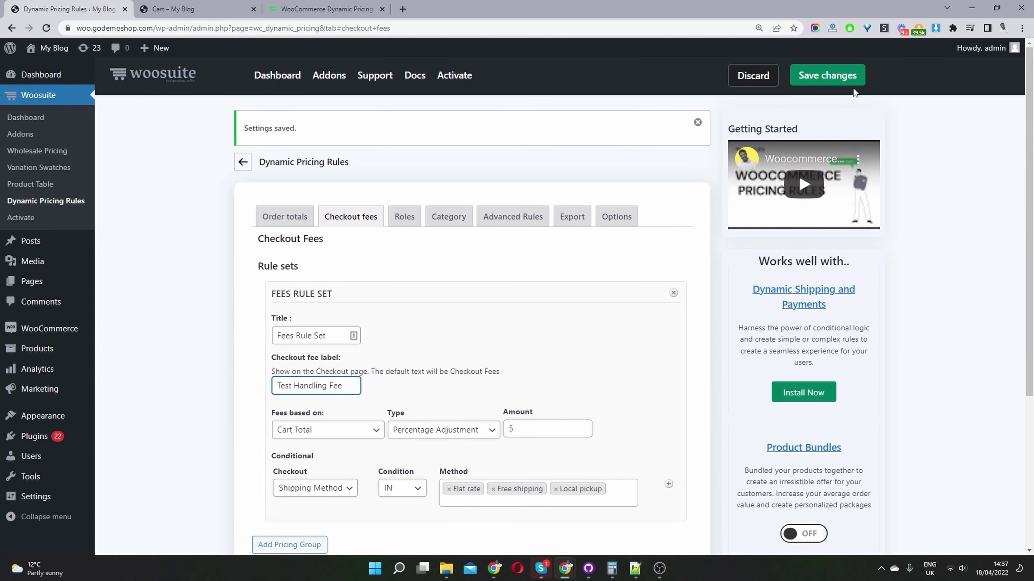
# Step: Reload the Cart page and examine the updated fee's label and amount in the cart totals
pyautogui.scroll(-3, 683, 166)
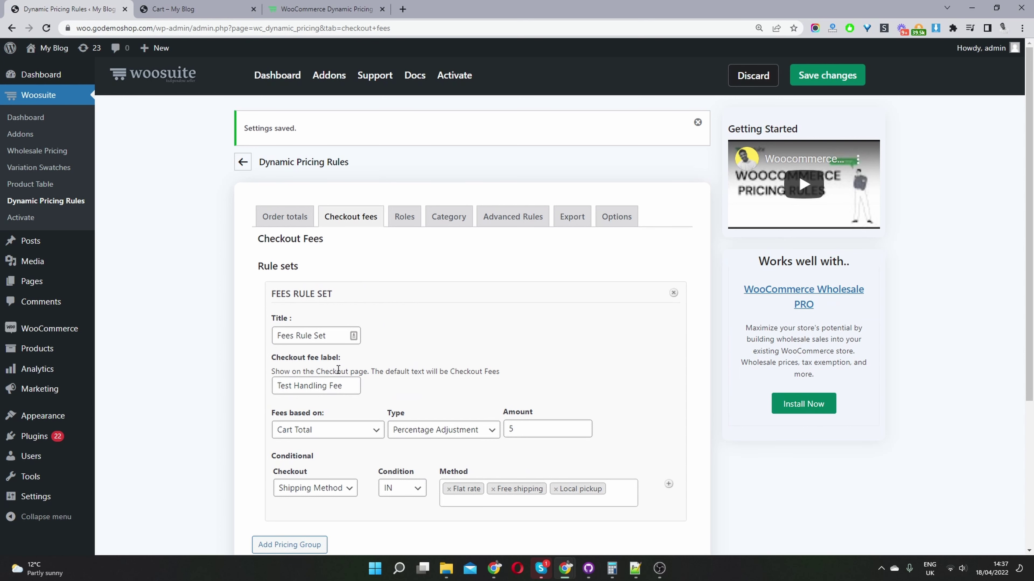
pyautogui.doubleClick(516, 430)
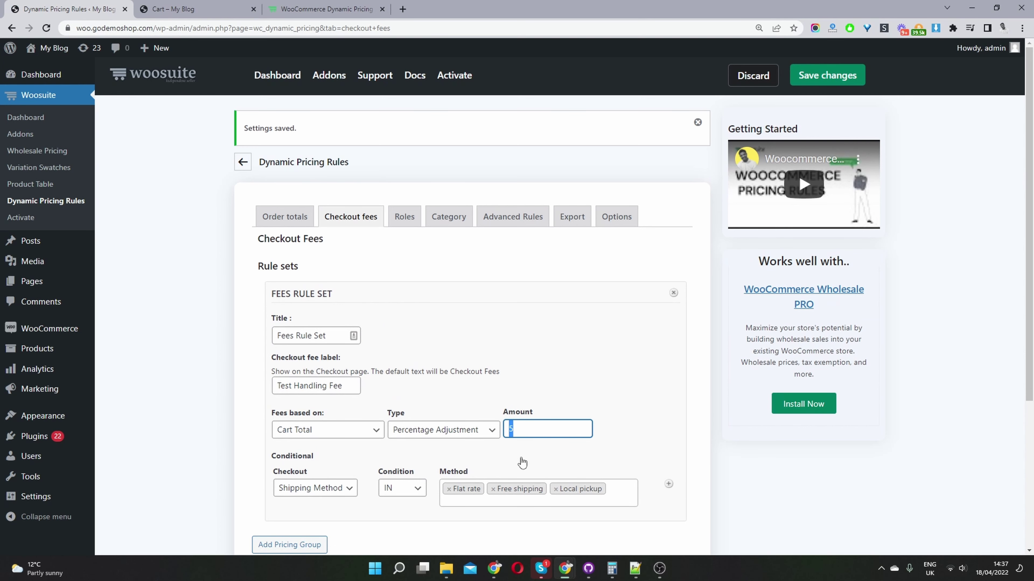
pyautogui.click(181, 9)
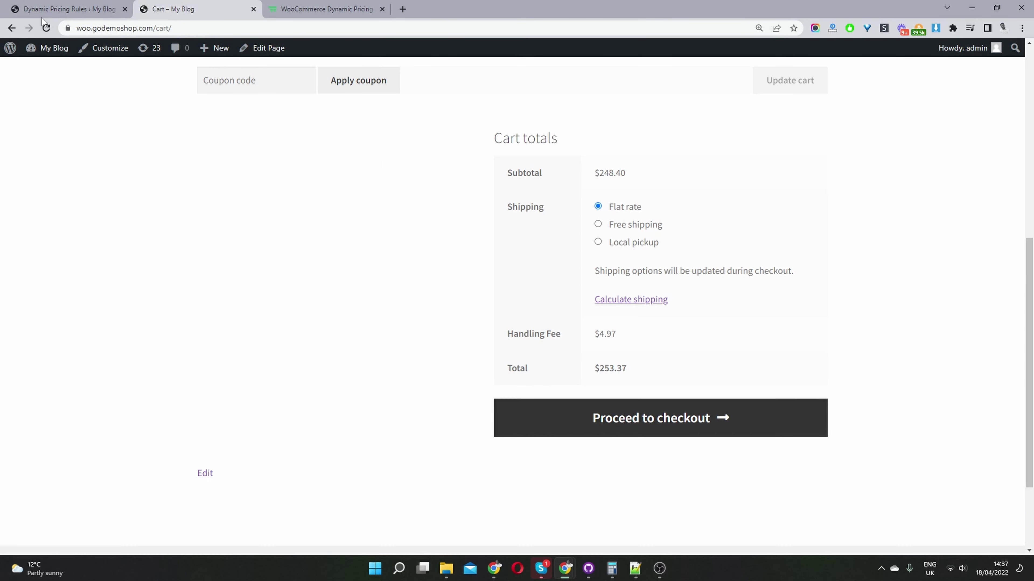
pyautogui.click(46, 28)
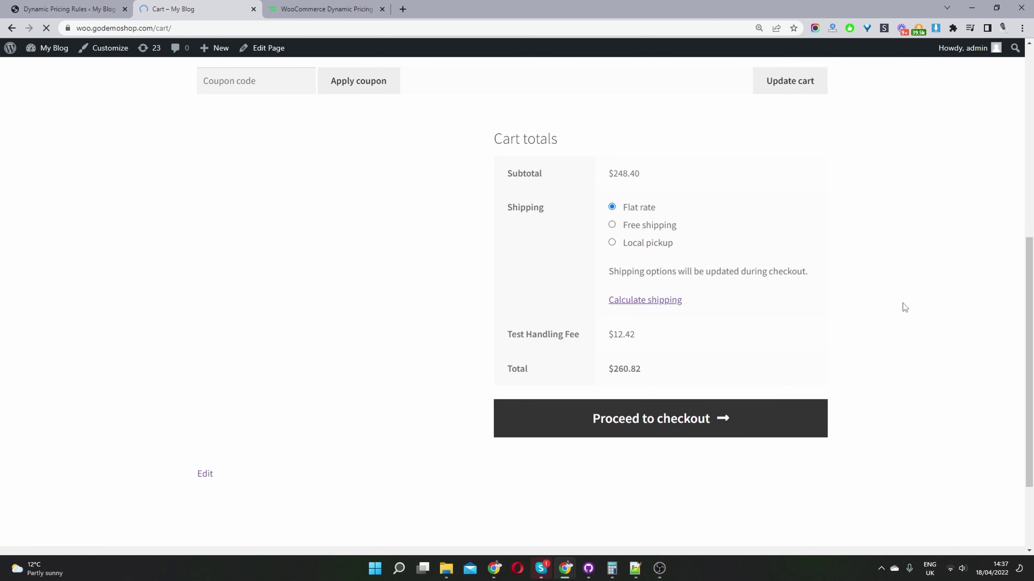
pyautogui.moveTo(640, 334); pyautogui.dragTo(605, 331)
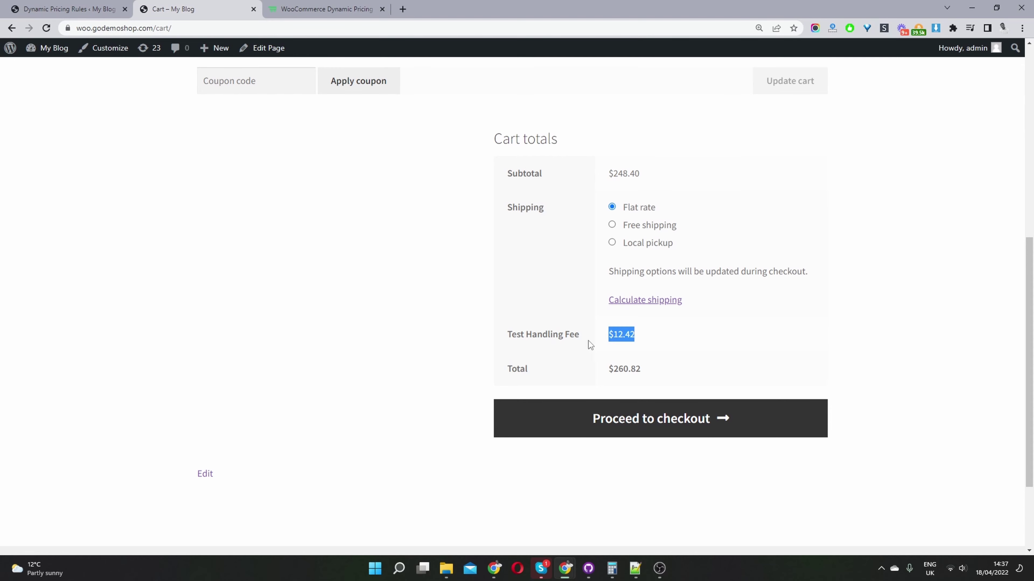
pyautogui.moveTo(585, 338); pyautogui.dragTo(505, 333)
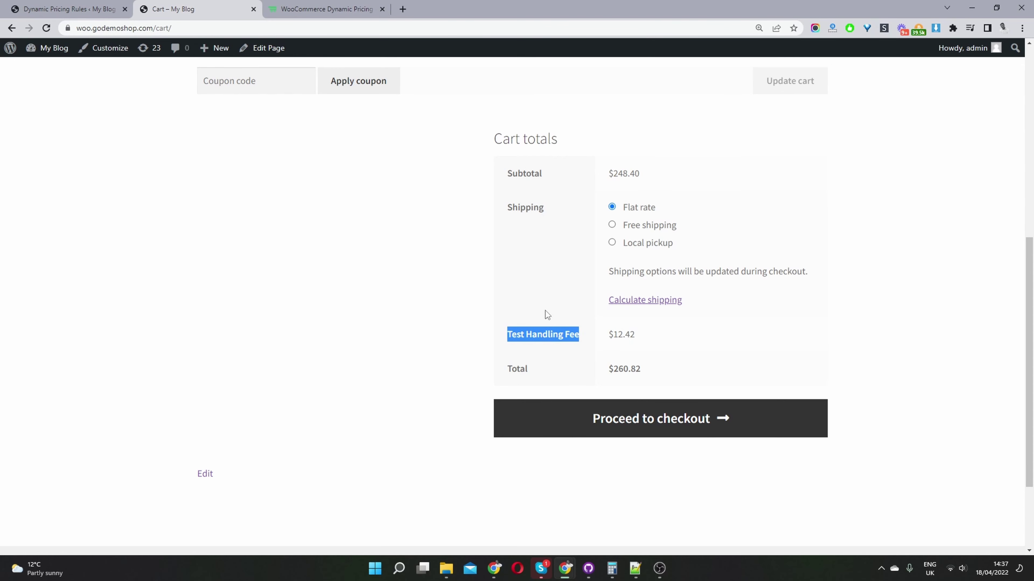